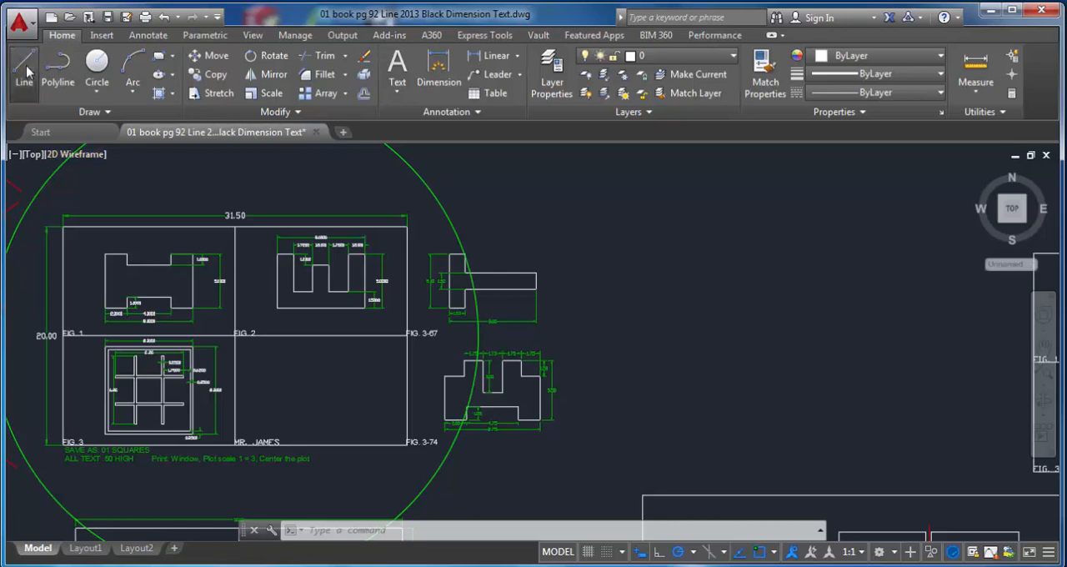
Step: Draw a 31.5 by 20 rectangle from four connected lines in the empty area beside the existing figures
{"action": "left_click", "coordinate": [25, 71]}
{"action": "middle_click_drag", "start_coordinate": [595, 242], "coordinate": [544, 236]}
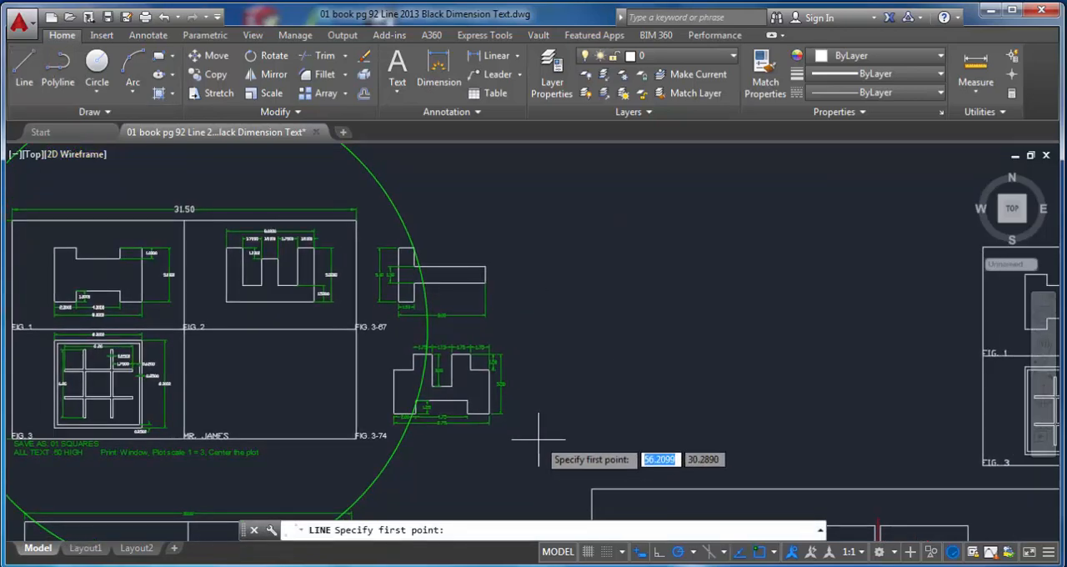
{"action": "left_click", "coordinate": [539, 225]}
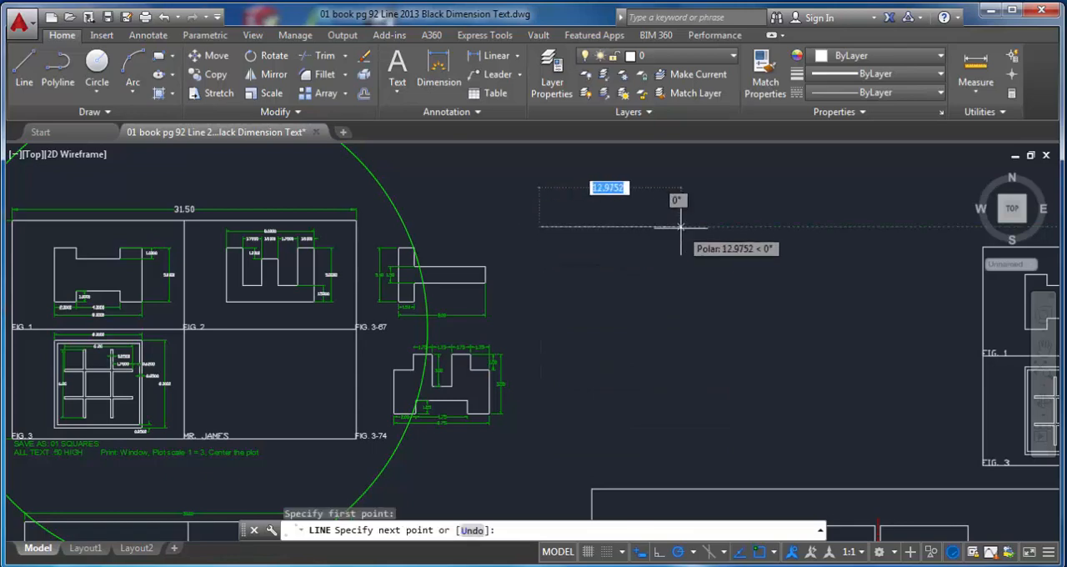
{"action": "type", "text": "1.5"}
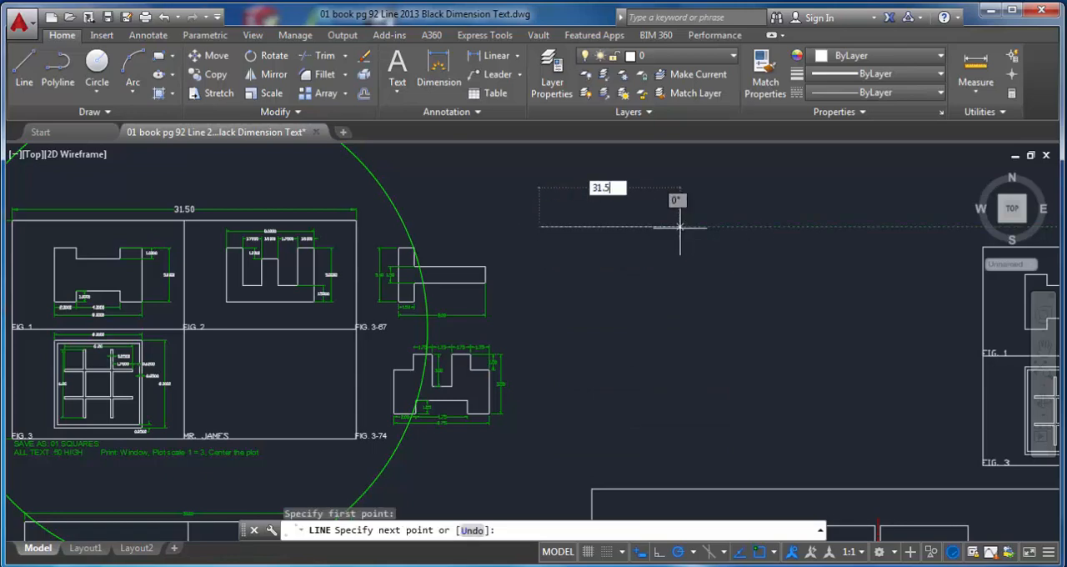
{"action": "key", "text": "Return"}
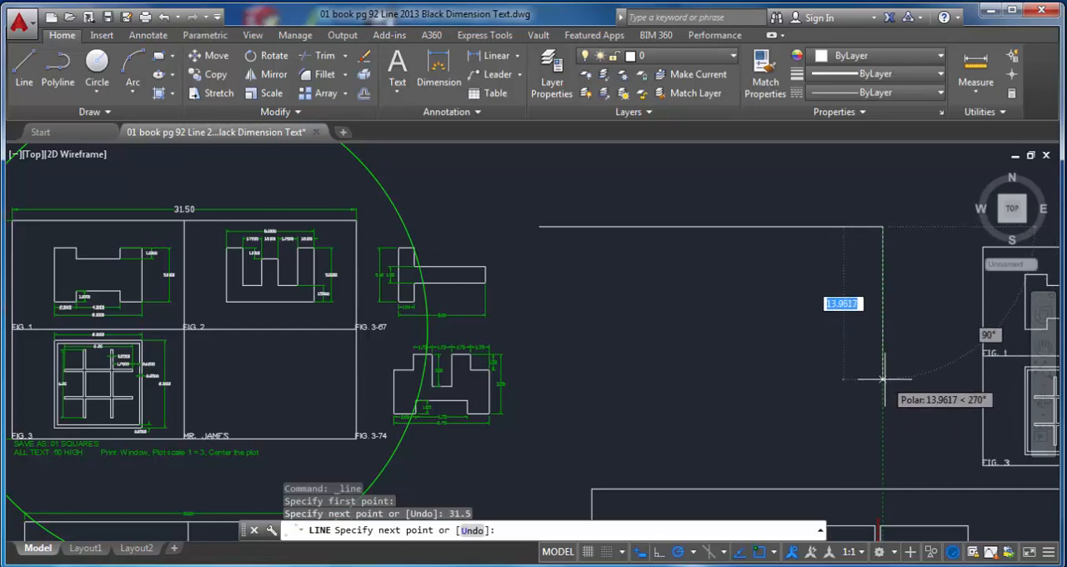
{"action": "type", "text": "20"}
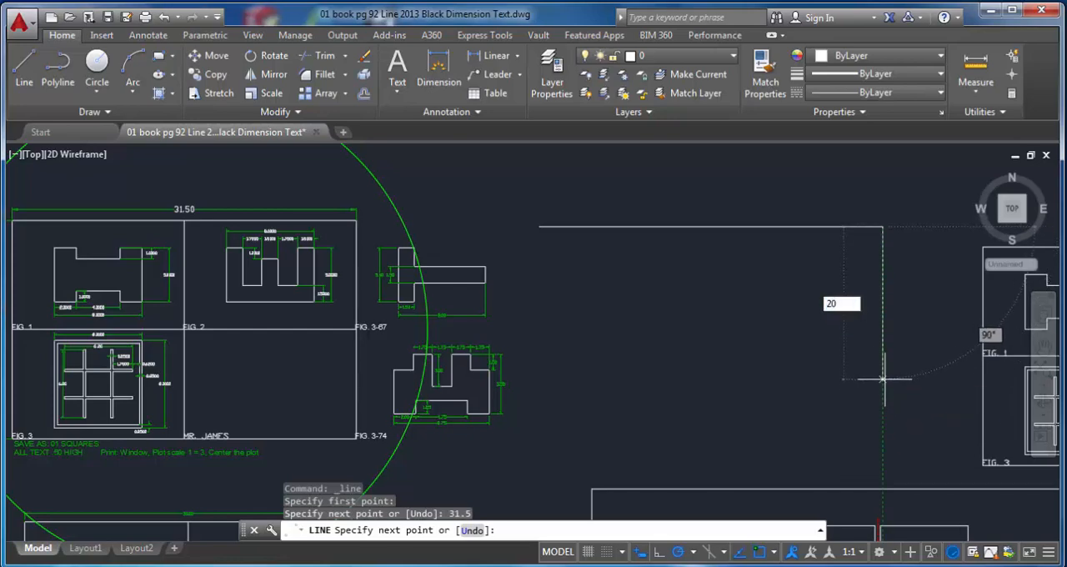
{"action": "key", "text": "Return"}
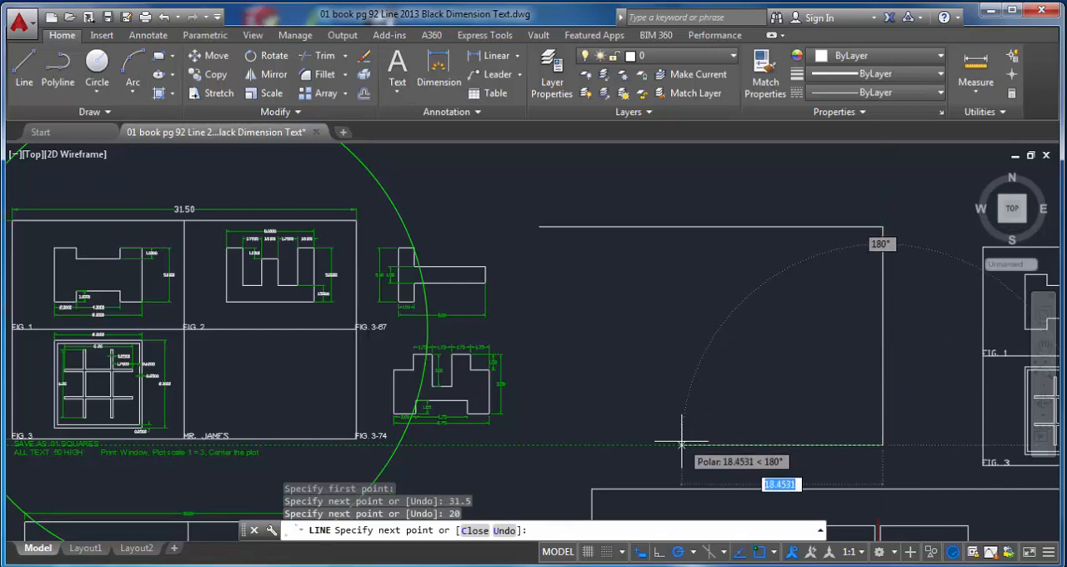
{"action": "type", "text": "31.5"}
{"action": "key", "text": "Return"}
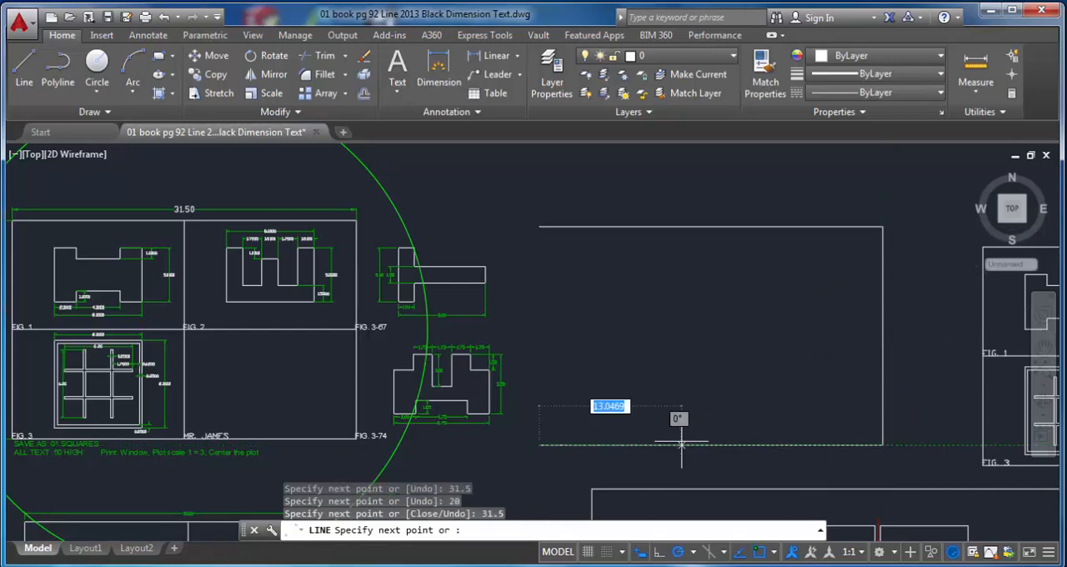
{"action": "left_click", "coordinate": [542, 226]}
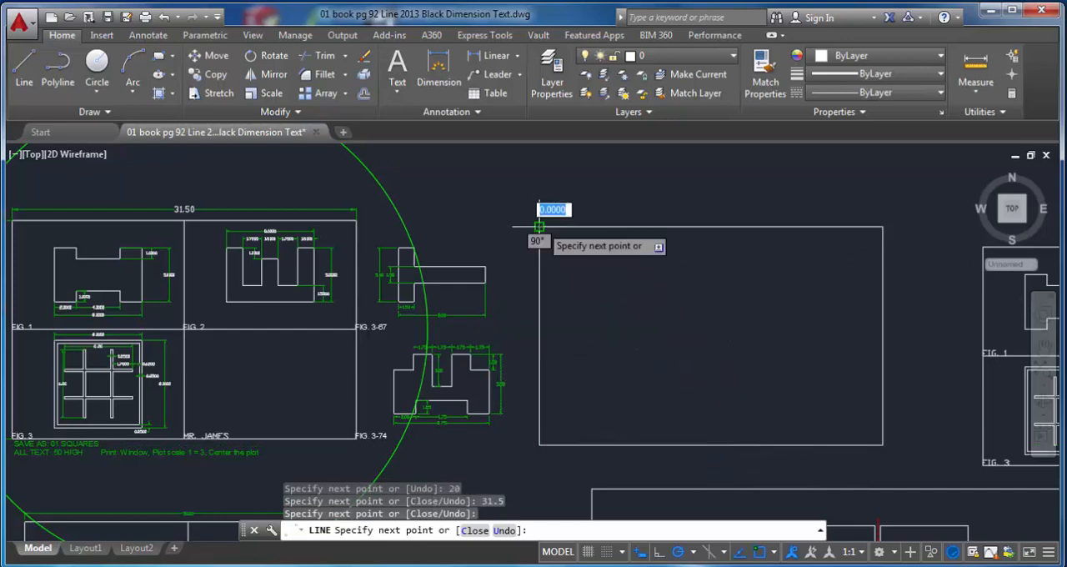
{"action": "key", "text": "Escape"}
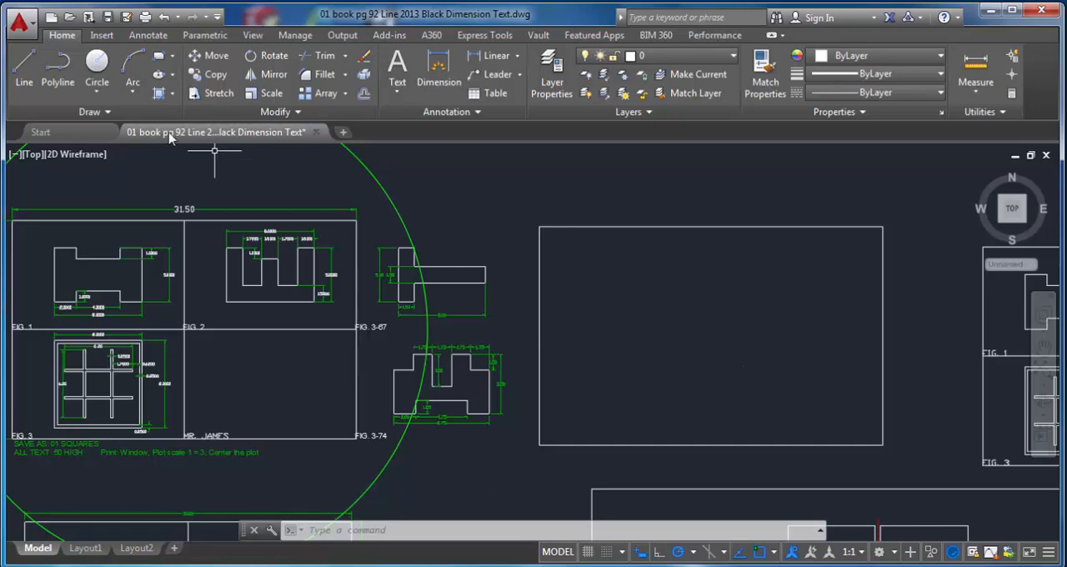
Step: Check whether Midpoint is enabled among the running object snap modes
{"action": "left_click", "coordinate": [26, 70]}
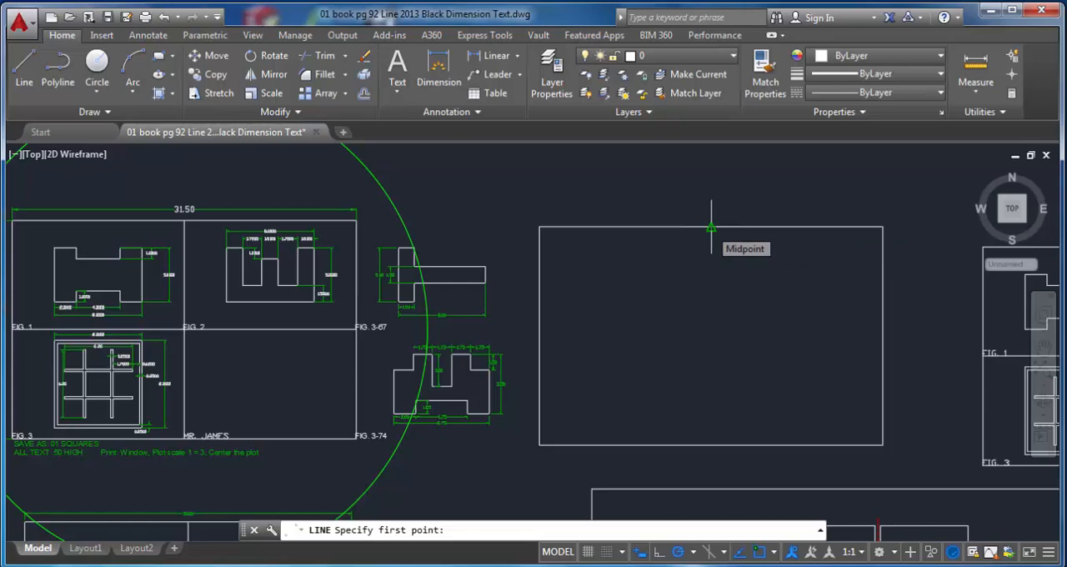
{"action": "left_click", "coordinate": [771, 552]}
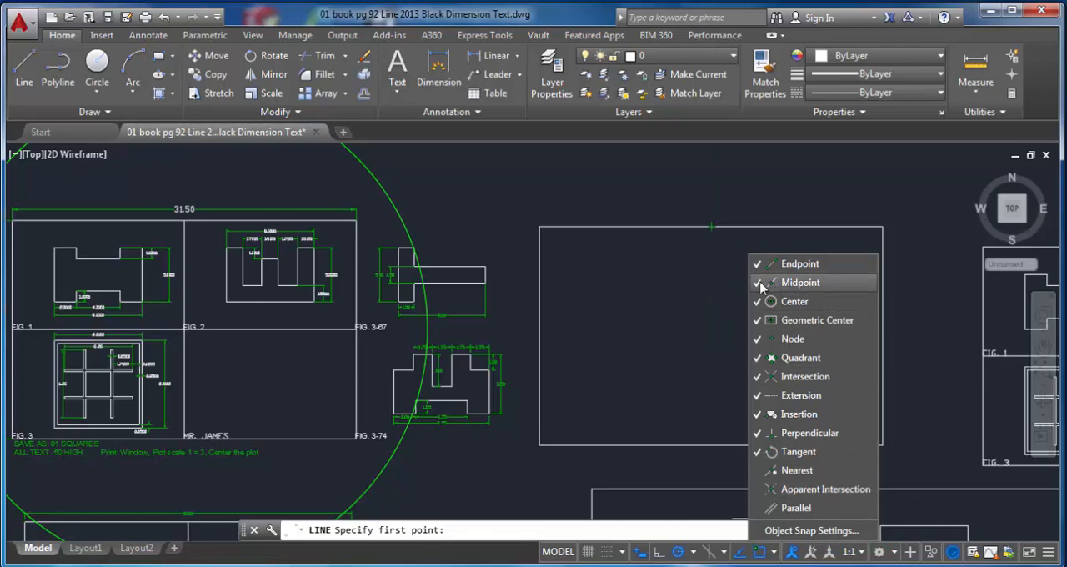
{"action": "left_click", "coordinate": [708, 252]}
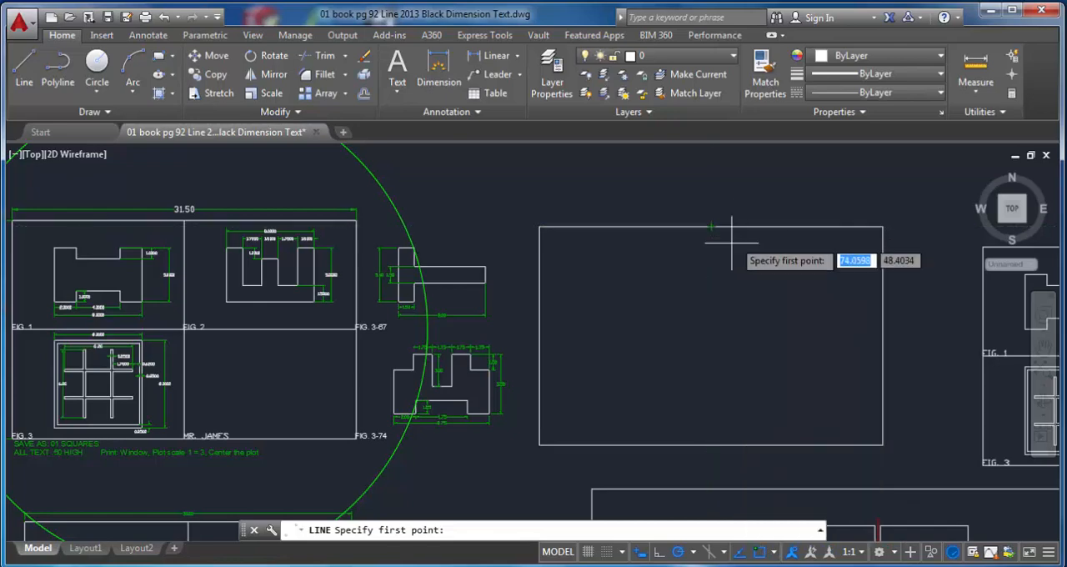
{"action": "right_click", "coordinate": [761, 555]}
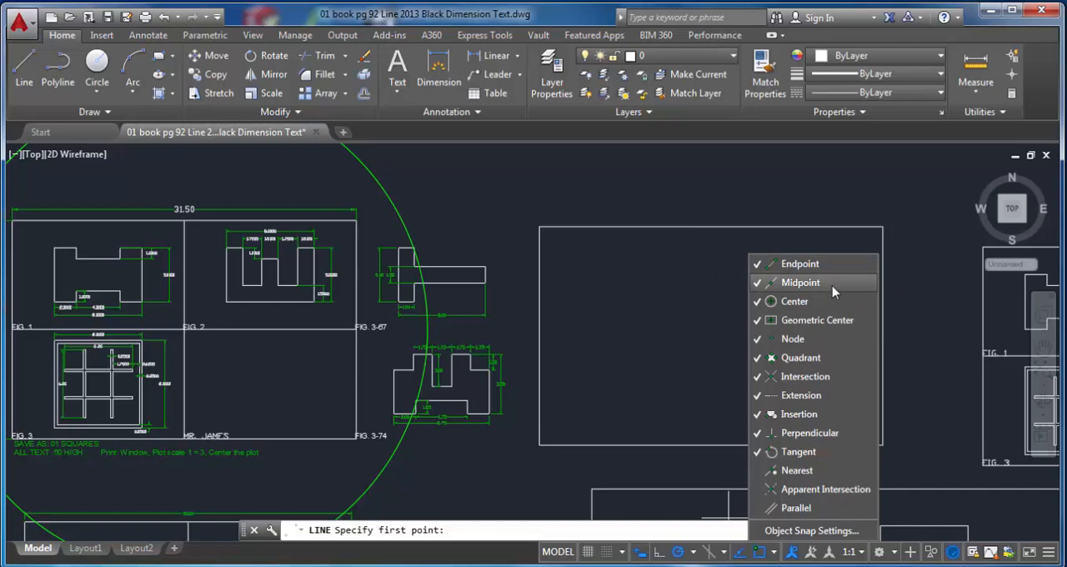
{"action": "right_click", "coordinate": [703, 250]}
{"action": "right_click", "coordinate": [731, 273]}
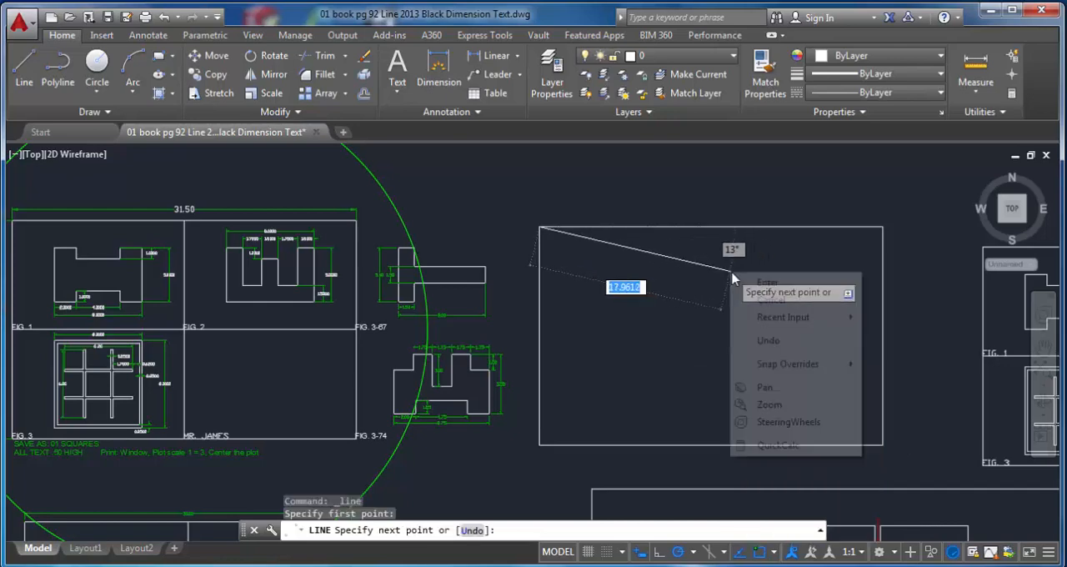
{"action": "key", "text": "Escape"}
{"action": "key", "text": "Escape"}
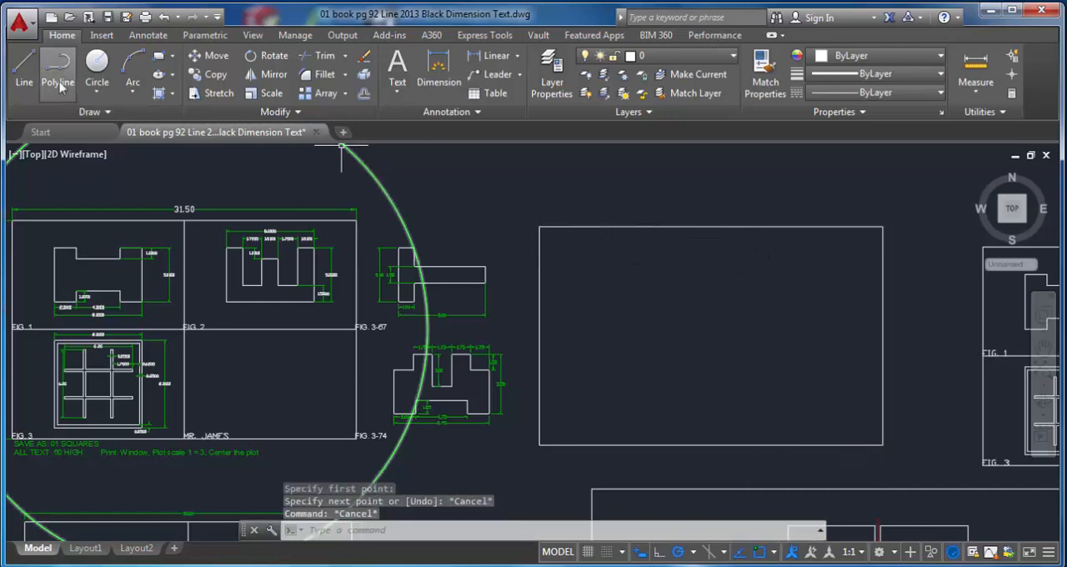
Step: Divide the new rectangle into four equal cells with a vertical and a horizontal line joining the midpoints of opposite edges
{"action": "left_click", "coordinate": [25, 67]}
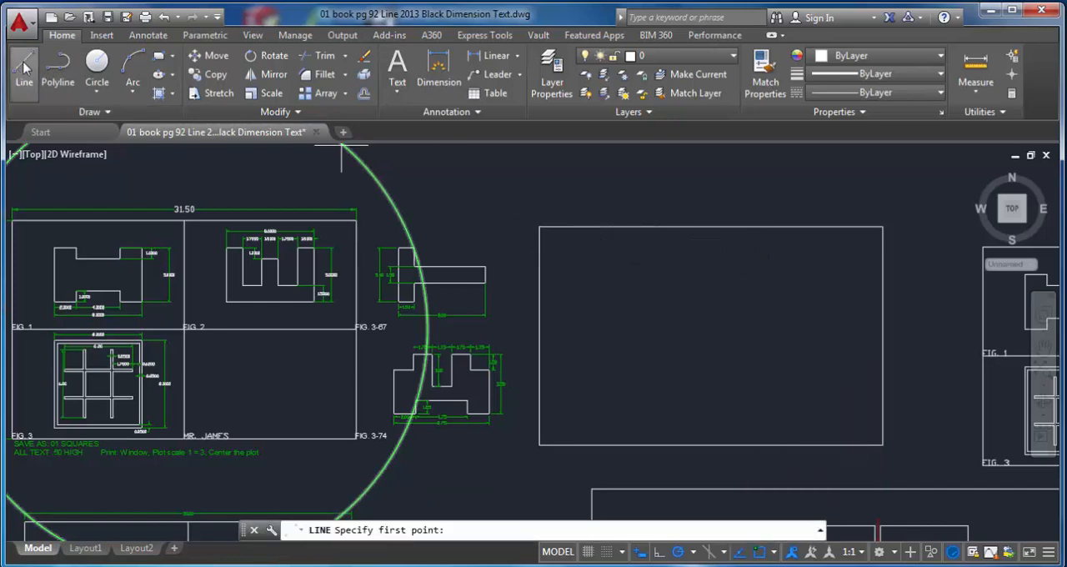
{"action": "left_click", "coordinate": [712, 225]}
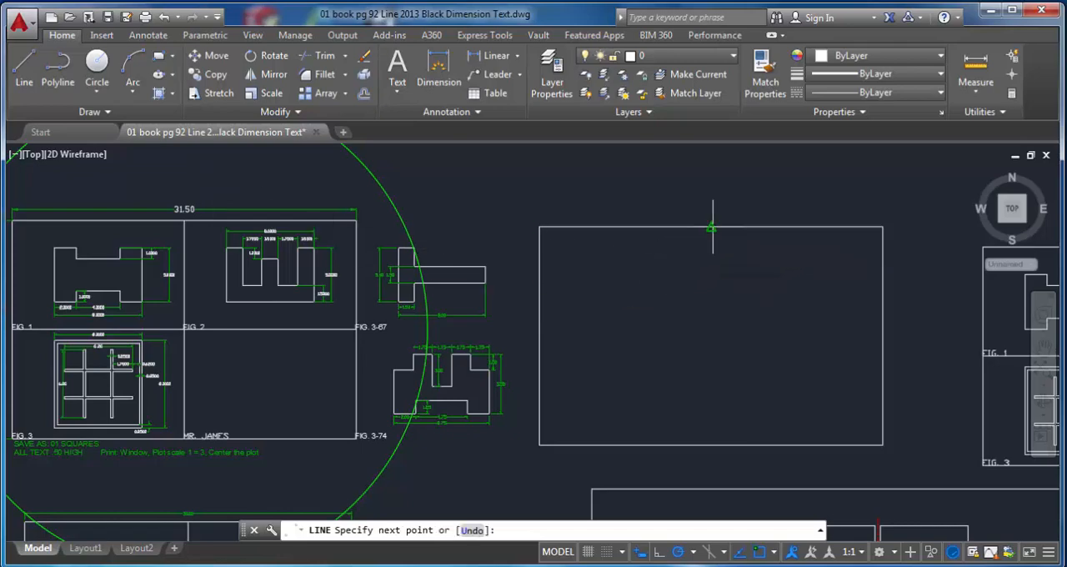
{"action": "left_click", "coordinate": [712, 445]}
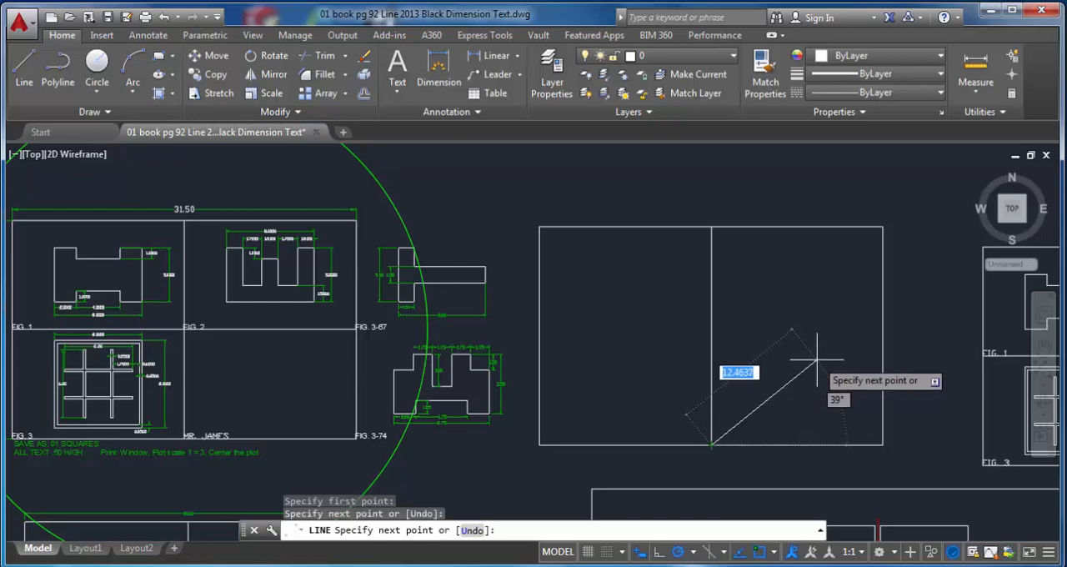
{"action": "key", "text": "Escape"}
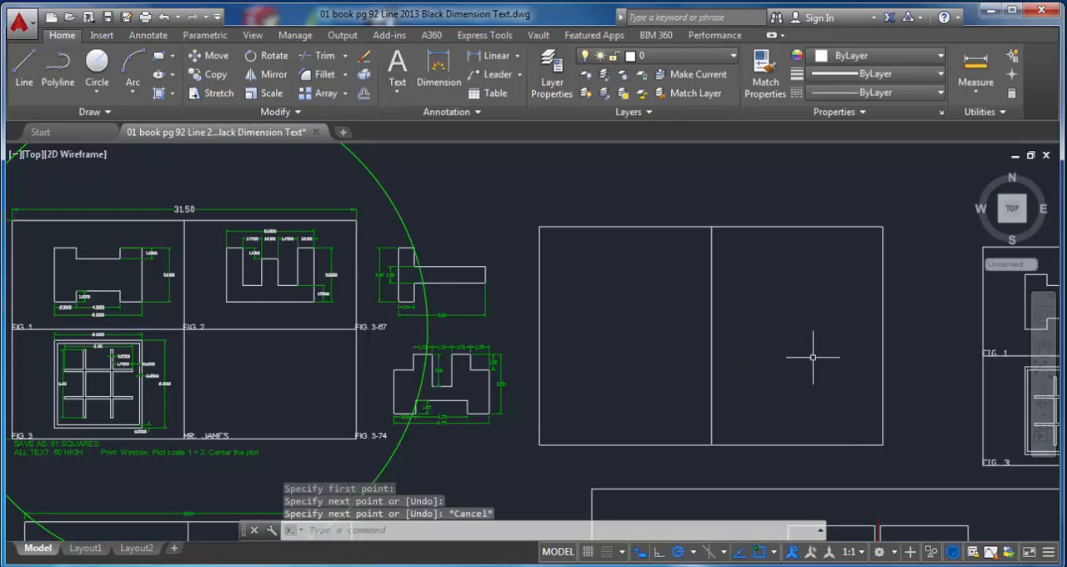
{"action": "left_click", "coordinate": [24, 67]}
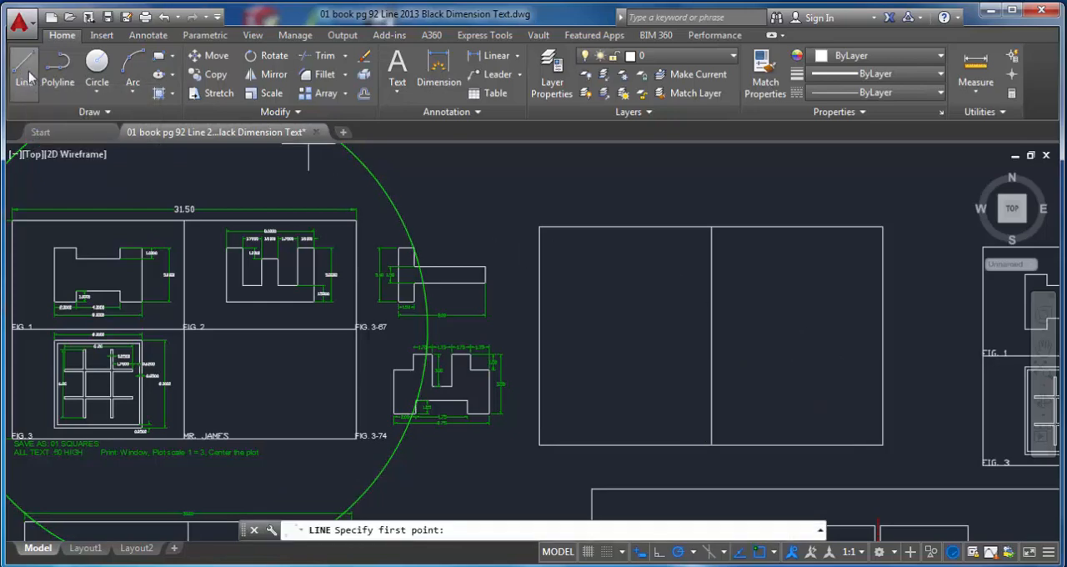
{"action": "left_click", "coordinate": [539, 337]}
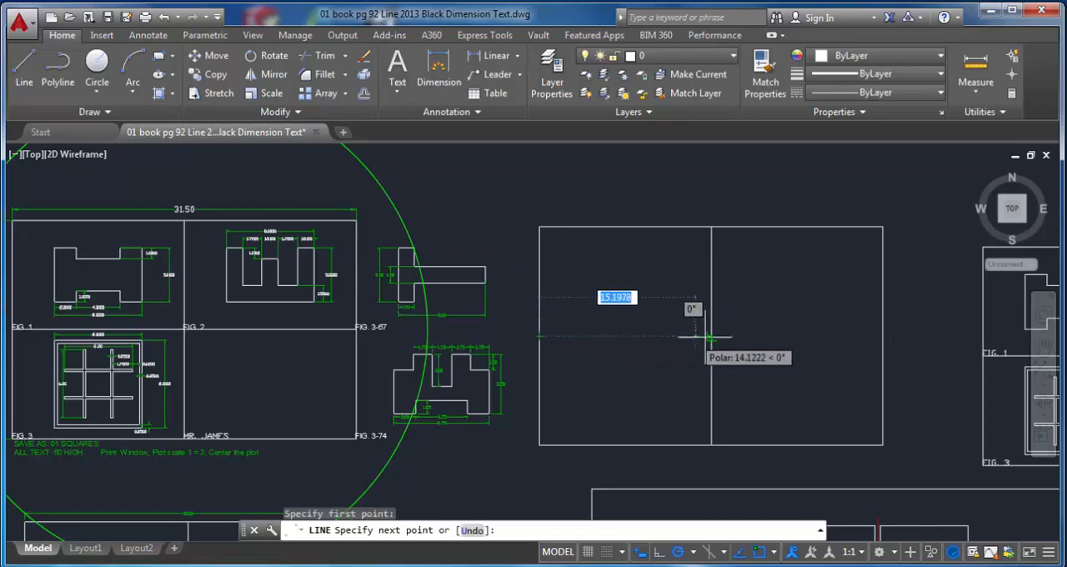
{"action": "left_click", "coordinate": [882, 336]}
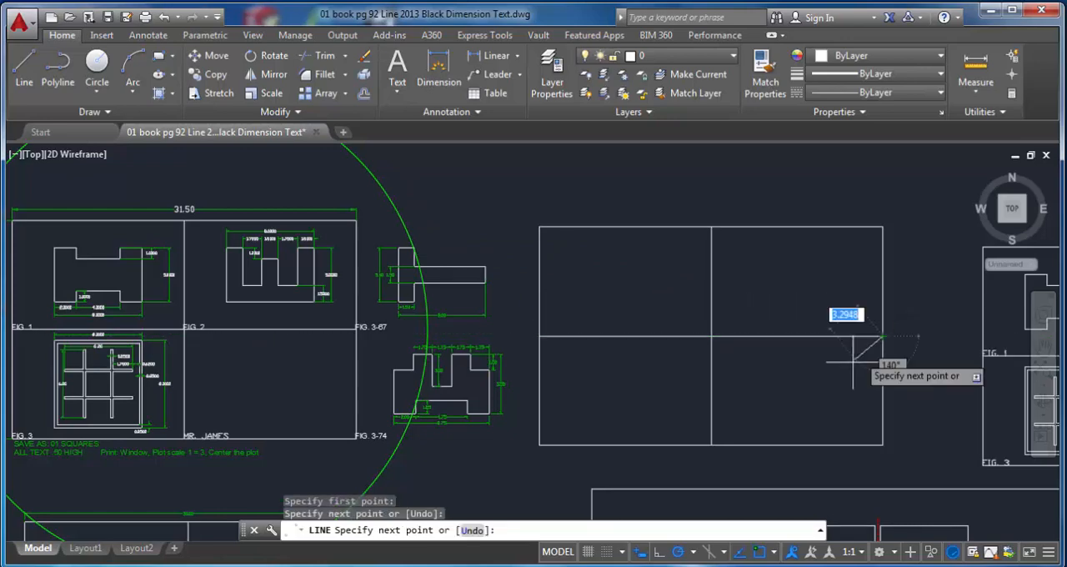
{"action": "key", "text": "Escape"}
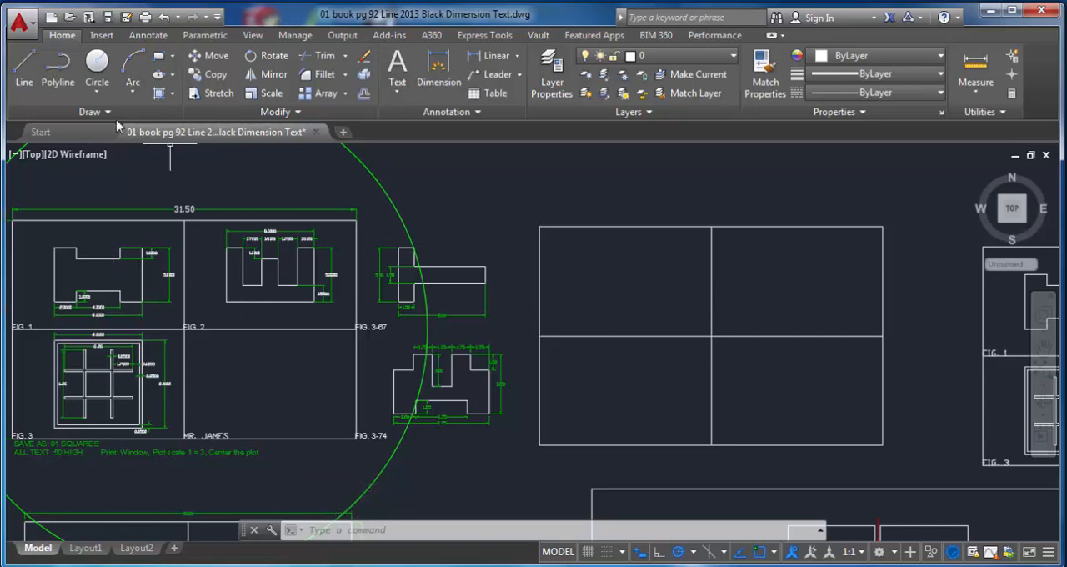
Step: Draw both diagonal lines corner to corner across the upper-left cell of the divided rectangle
{"action": "left_click", "coordinate": [25, 69]}
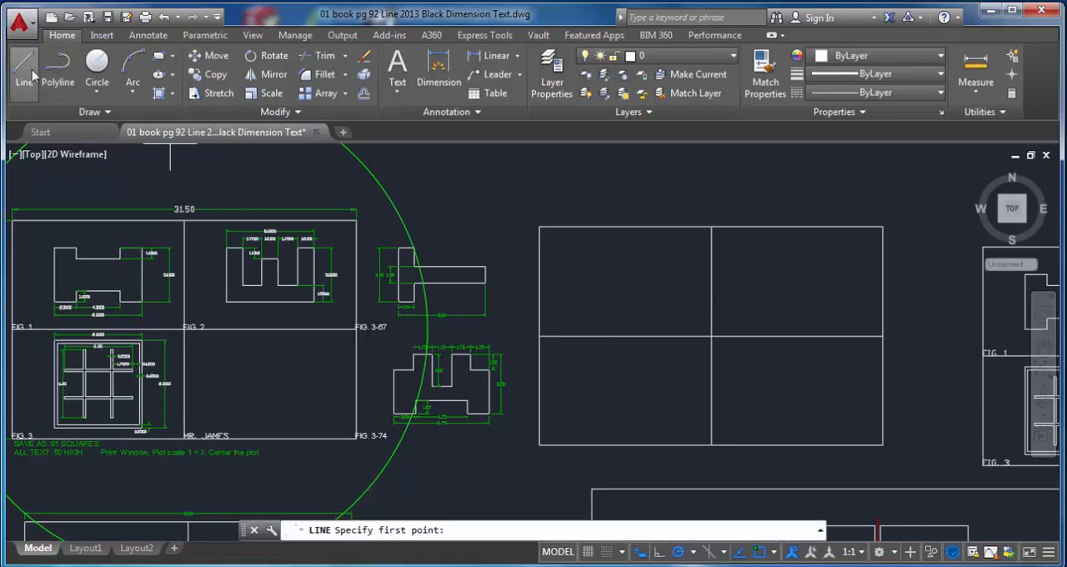
{"action": "left_click", "coordinate": [541, 226]}
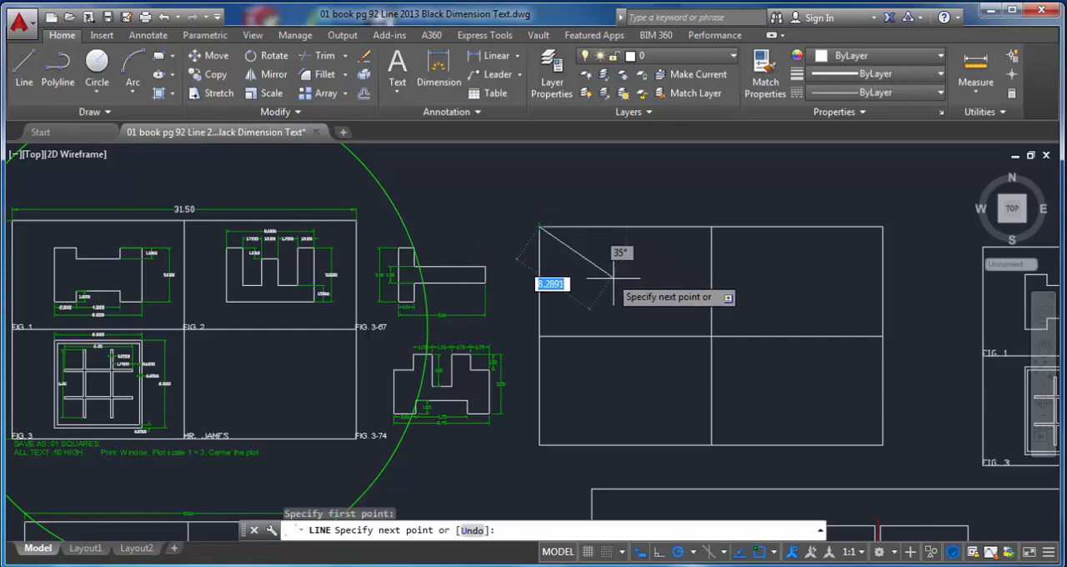
{"action": "left_click", "coordinate": [710, 337]}
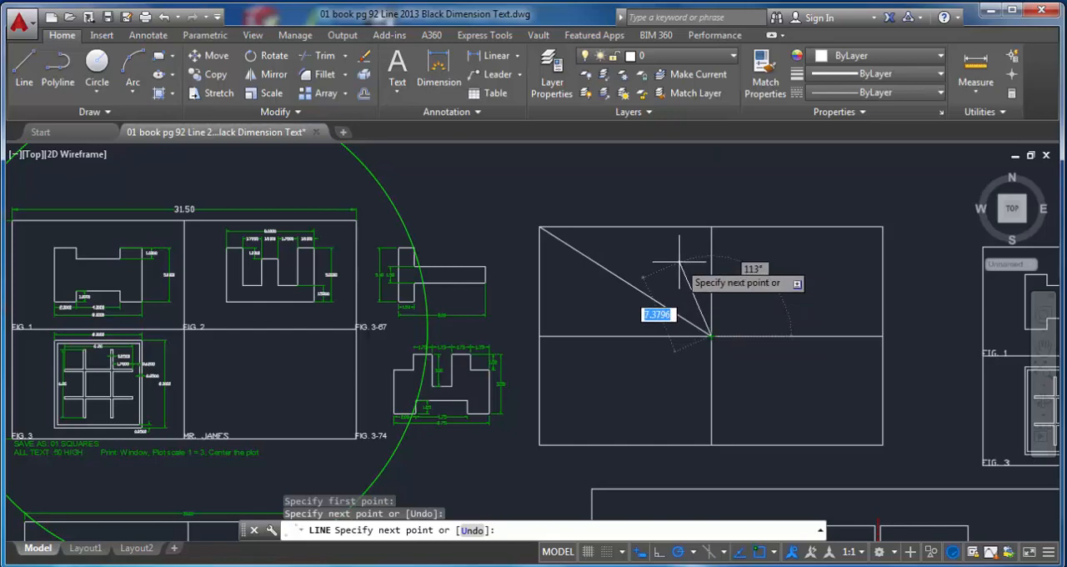
{"action": "key", "text": "Escape"}
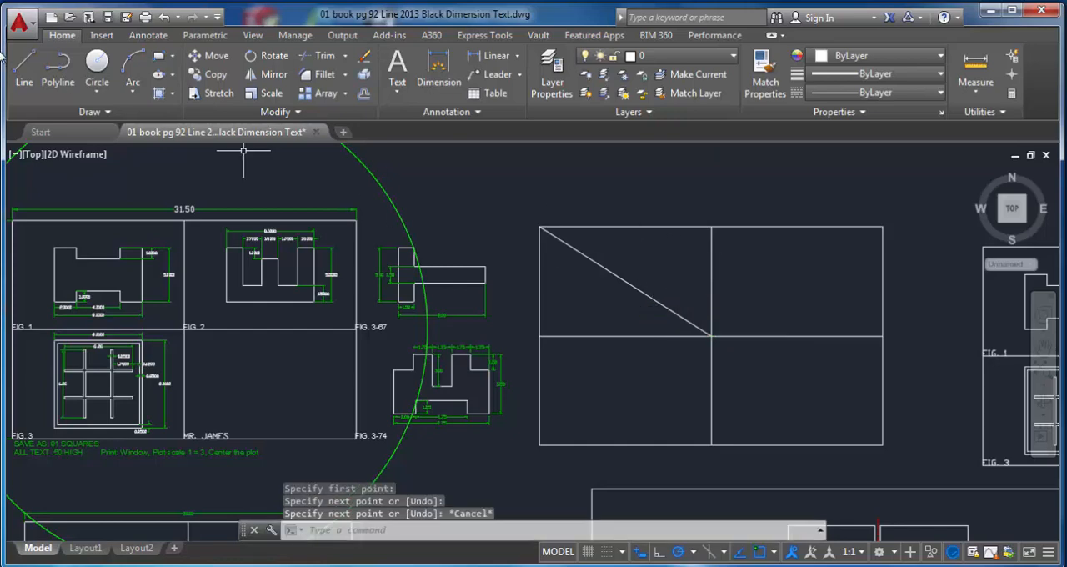
{"action": "left_click", "coordinate": [24, 69]}
{"action": "left_click", "coordinate": [710, 227]}
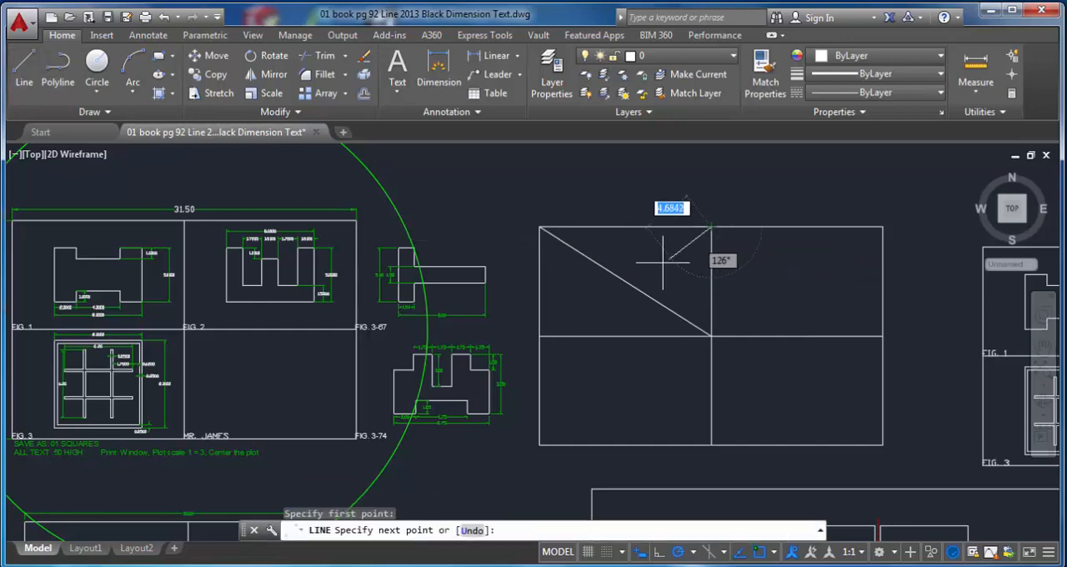
{"action": "left_click", "coordinate": [540, 336]}
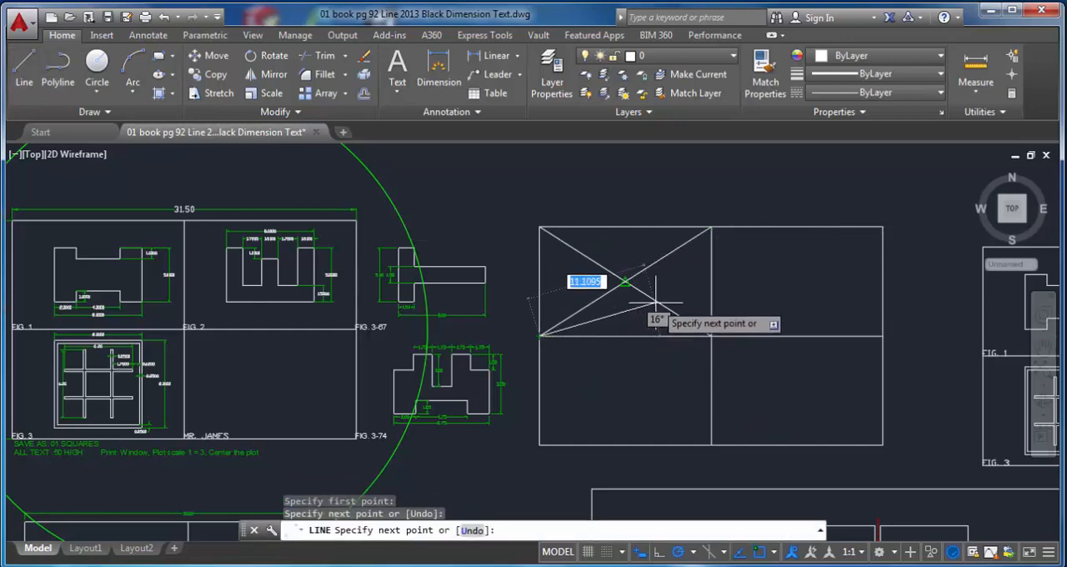
{"action": "key", "text": "Escape"}
Step: Draw a diagonal line in the upper-right cell from the top edge's midpoint to the right edge's midpoint
{"action": "left_click", "coordinate": [24, 69]}
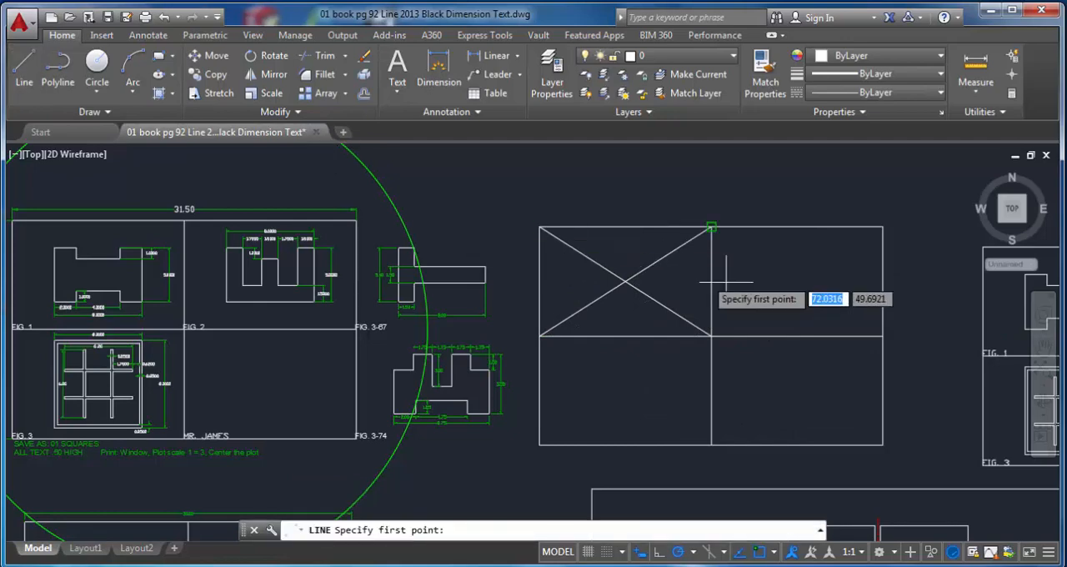
{"action": "left_click", "coordinate": [711, 227]}
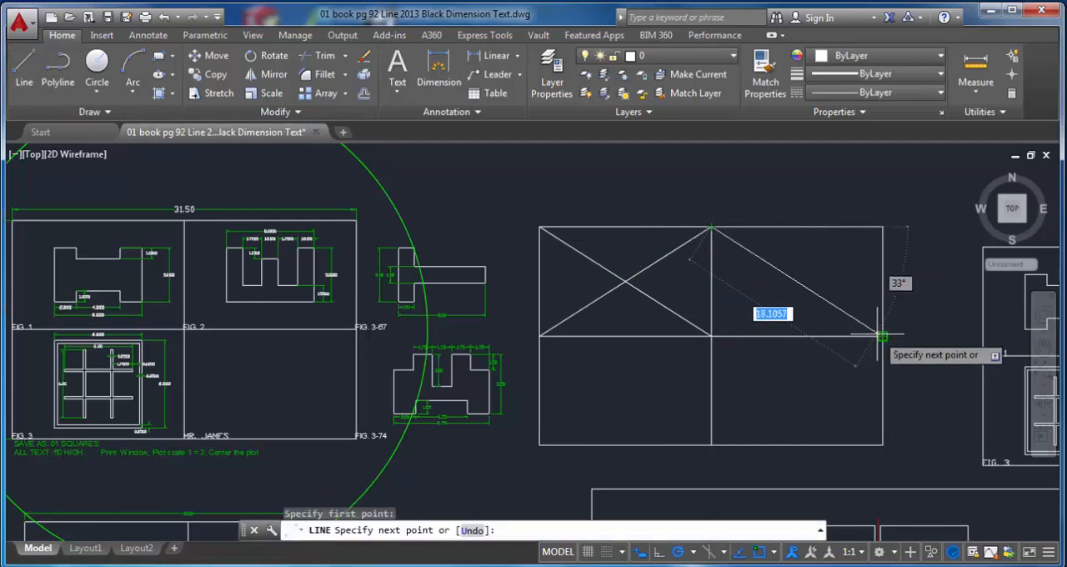
{"action": "left_click", "coordinate": [882, 336]}
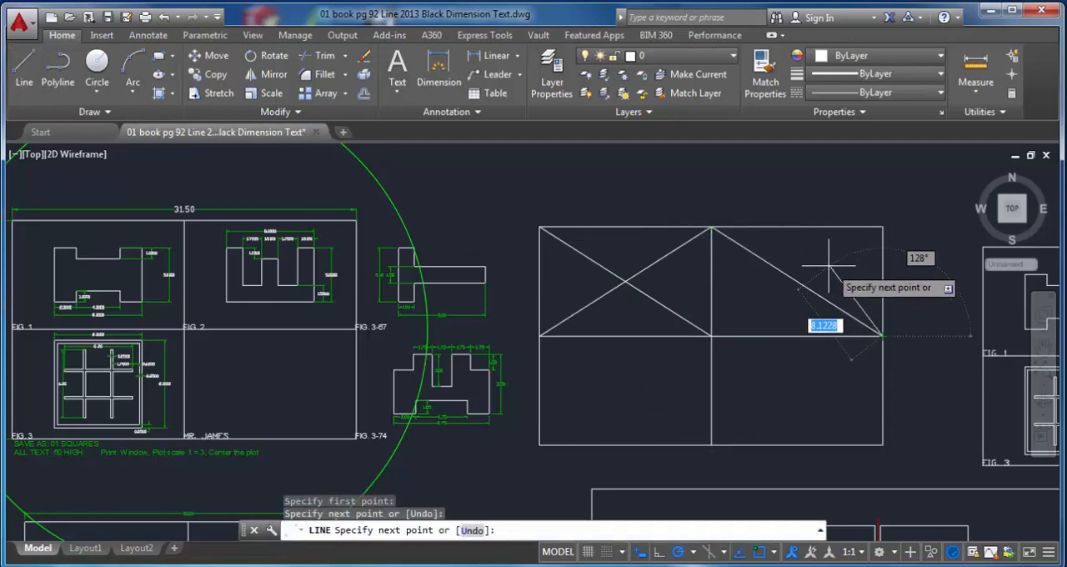
{"action": "key", "text": "Return"}
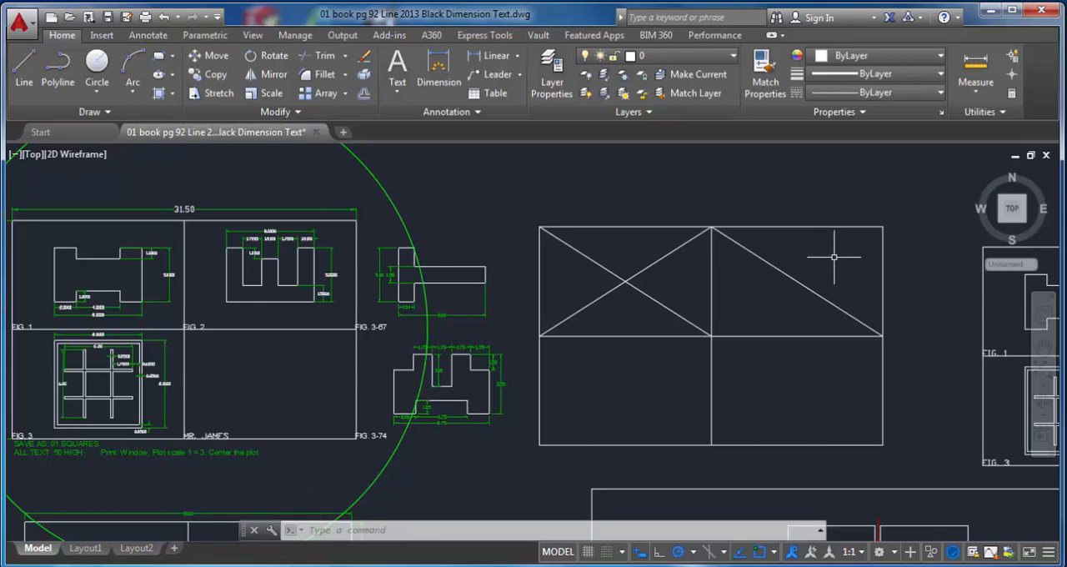
Step: Draw the second diagonal of the upper-right cell from the rectangle's top-right corner to the centre where the dividing lines cross
{"action": "type", "text": "l"}
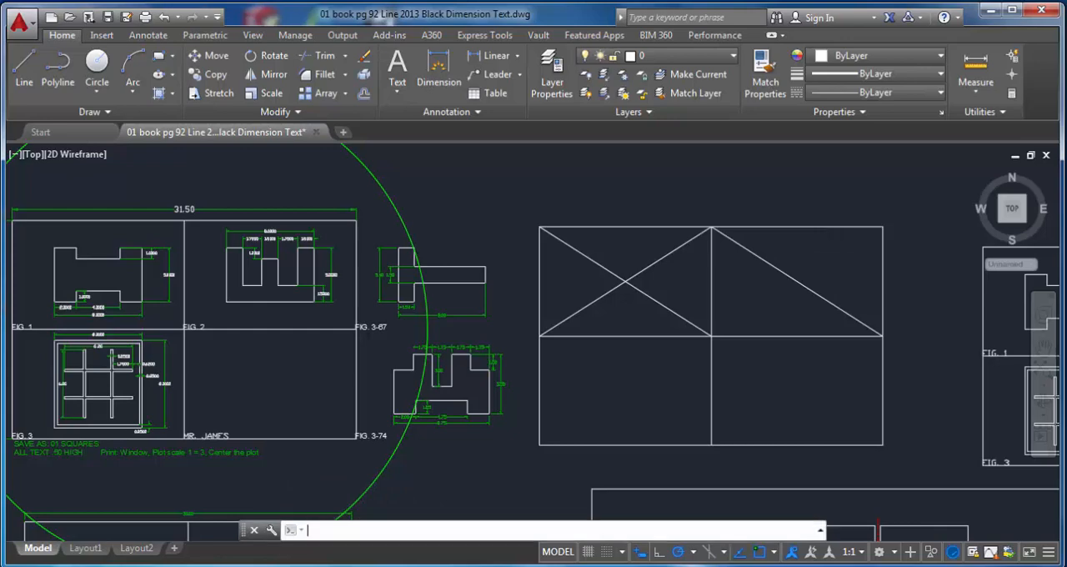
{"action": "key", "text": "Return"}
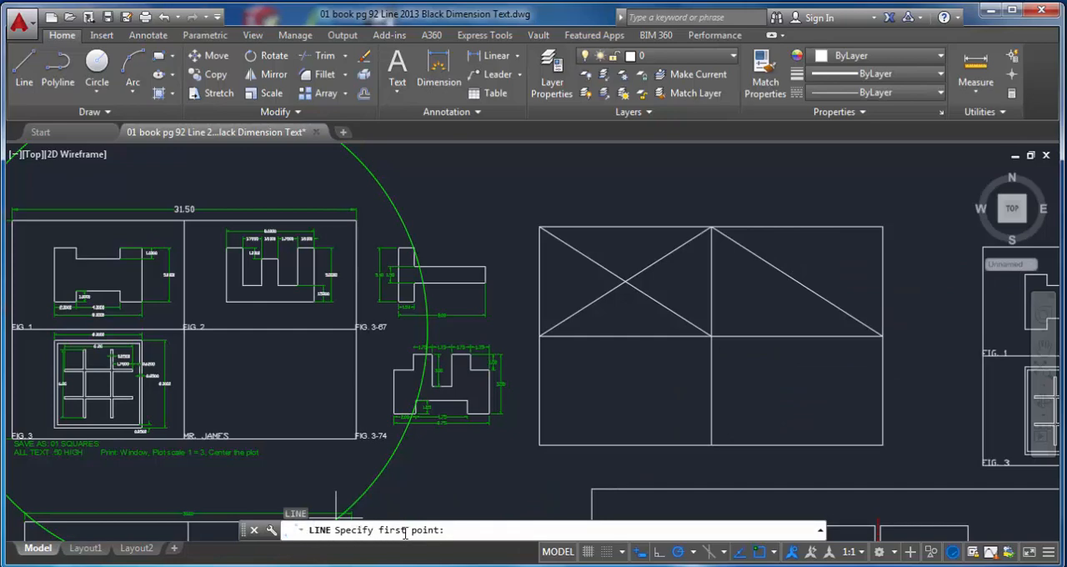
{"action": "left_click", "coordinate": [883, 227]}
{"action": "left_click", "coordinate": [712, 336]}
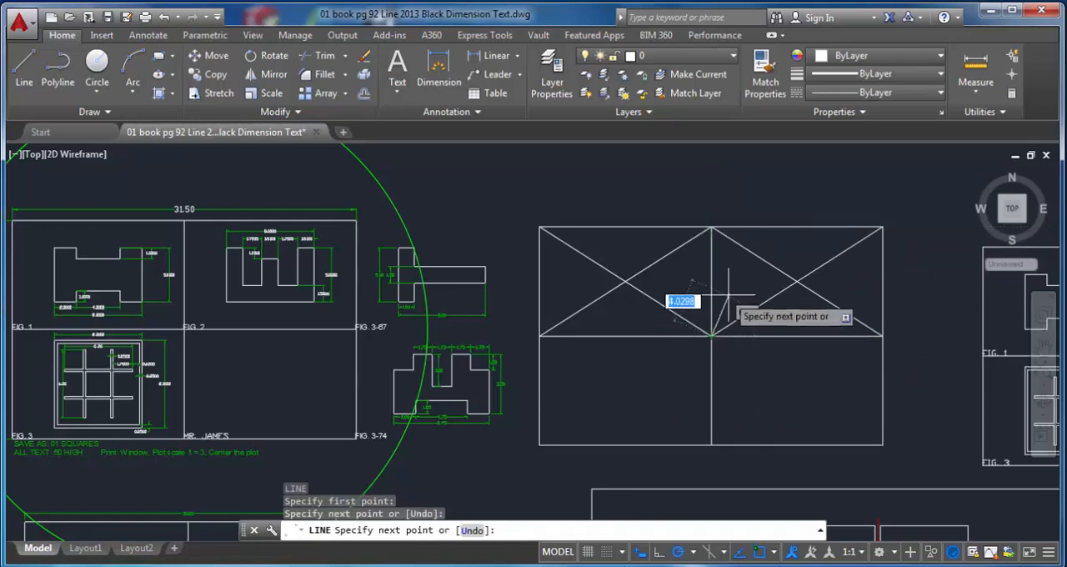
{"action": "key", "text": "Return"}
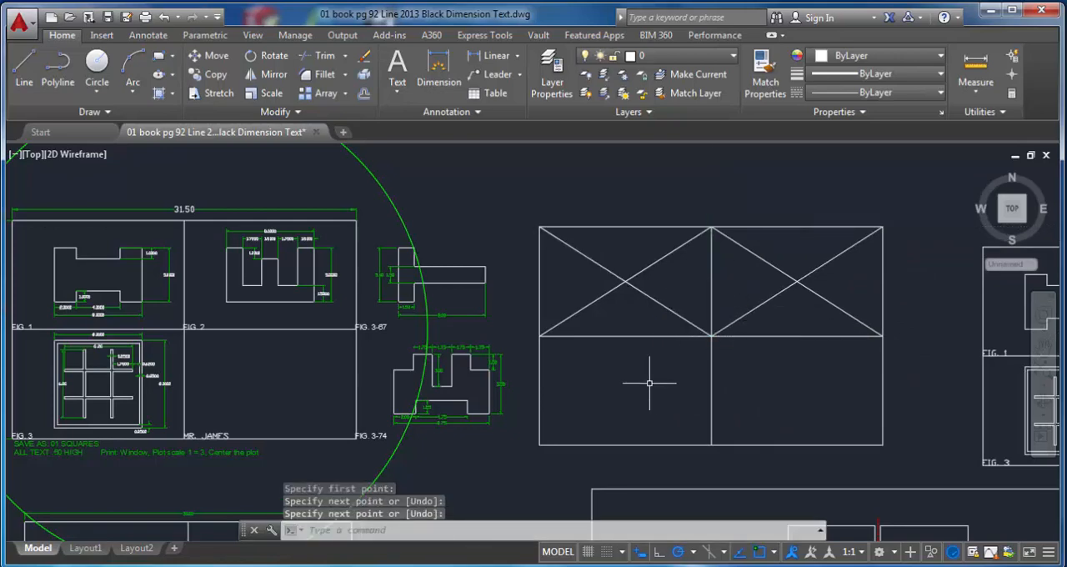
Step: Draw both diagonal lines corner to corner across the lower-left cell of the divided rectangle
{"action": "key", "text": "Return"}
{"action": "left_click", "coordinate": [712, 336]}
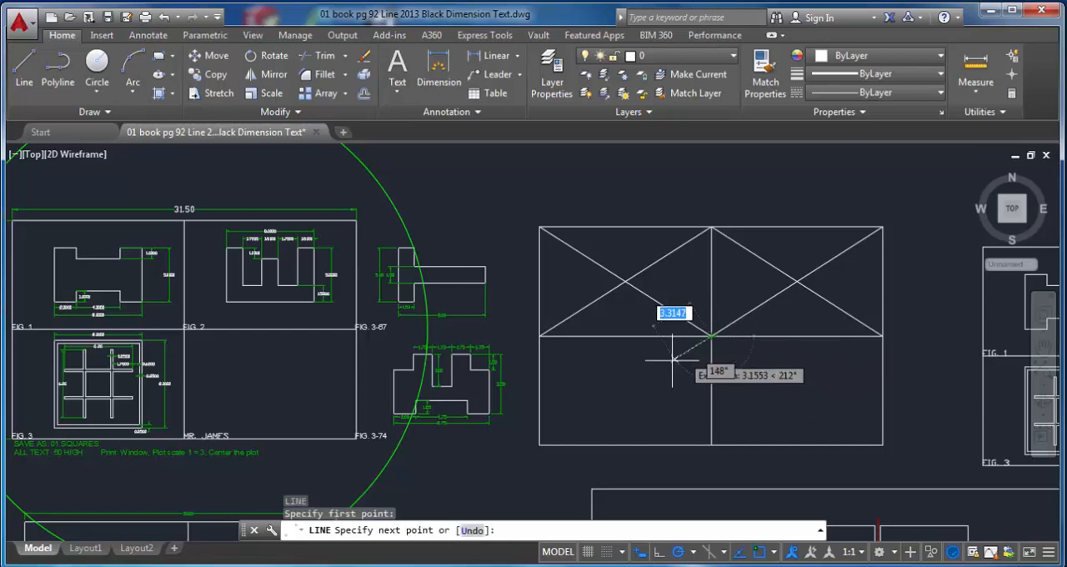
{"action": "left_click", "coordinate": [539, 444]}
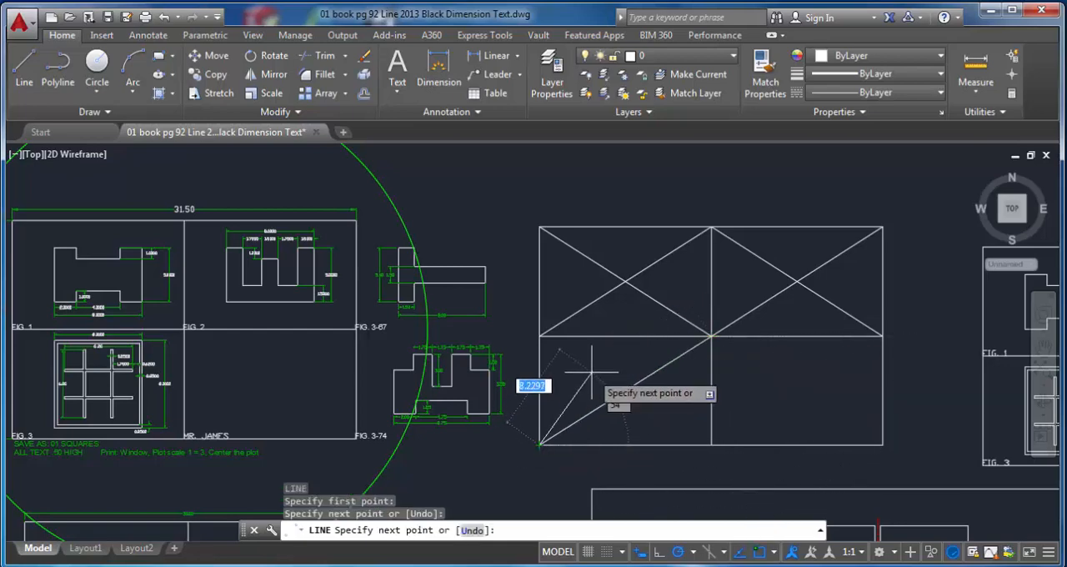
{"action": "key", "text": "Return"}
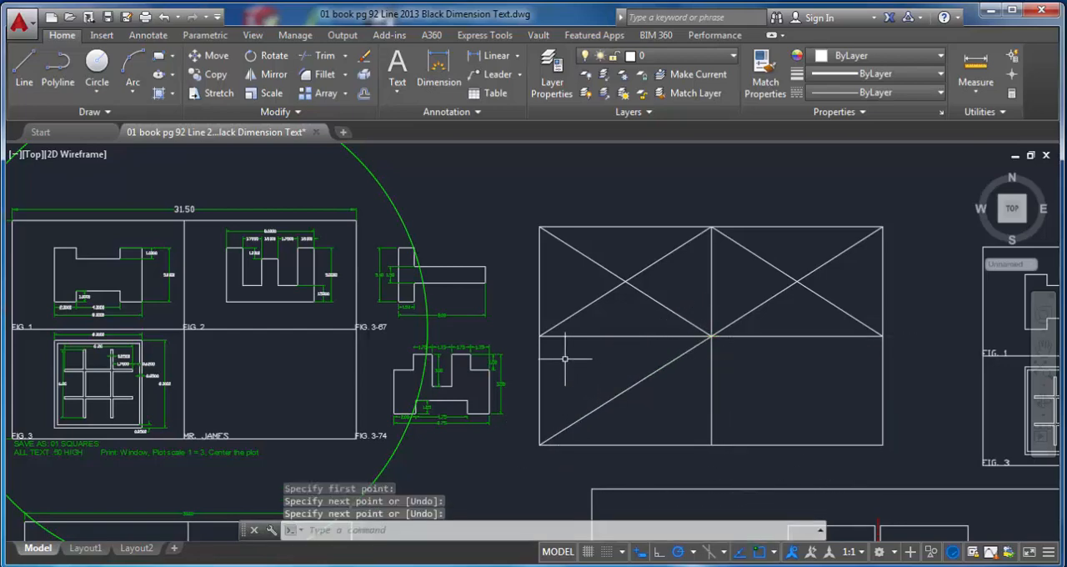
{"action": "key", "text": "Return"}
{"action": "left_click", "coordinate": [540, 336]}
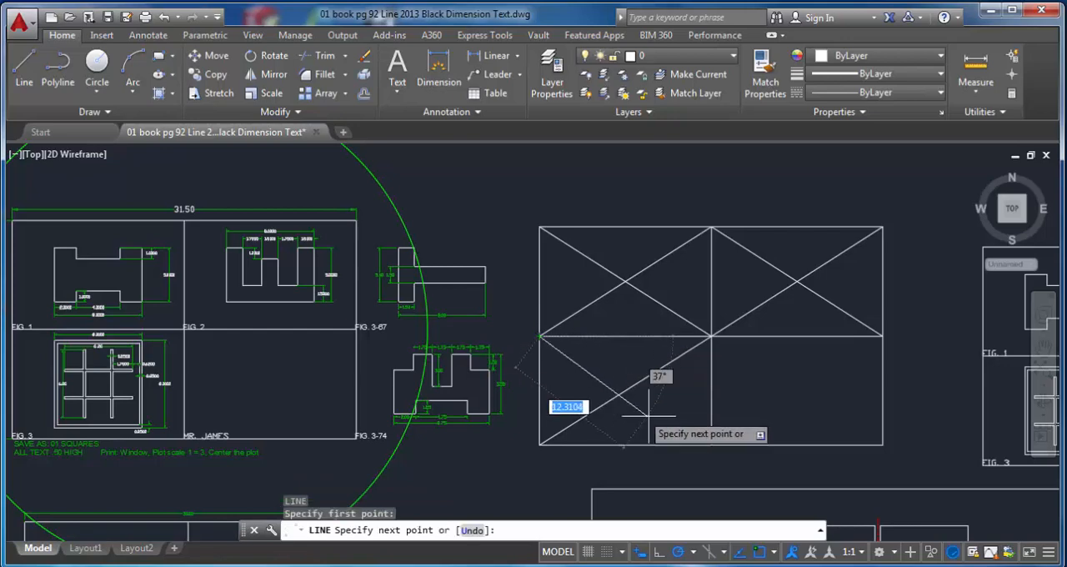
{"action": "left_click", "coordinate": [705, 444]}
{"action": "key", "text": "Return"}
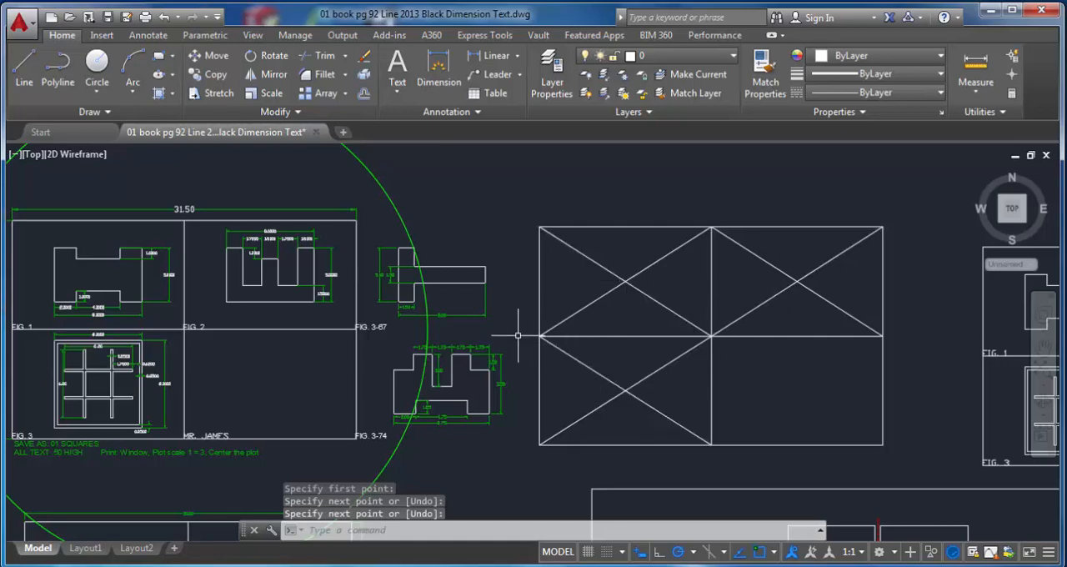
Step: Draw two crossing lines between the opposite outer corners of the FIG. 1 shape on the finished sheet
{"action": "scroll", "coordinate": [600, 405], "scroll_direction": "down", "scroll_amount": 5}
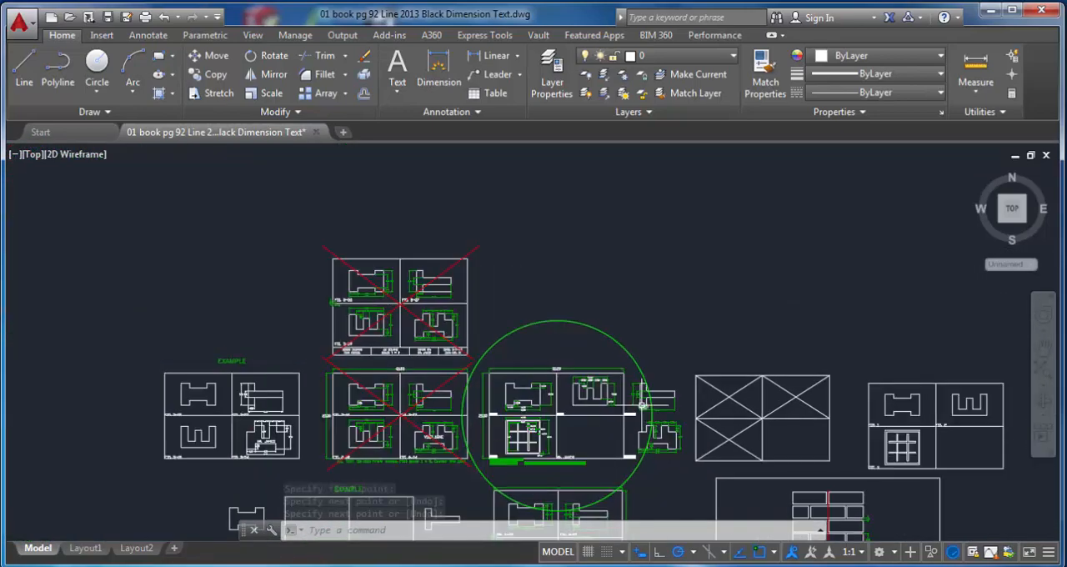
{"action": "middle_click_drag", "start_coordinate": [642, 404], "coordinate": [510, 308]}
{"action": "scroll", "coordinate": [583, 368], "scroll_direction": "up", "scroll_amount": 6}
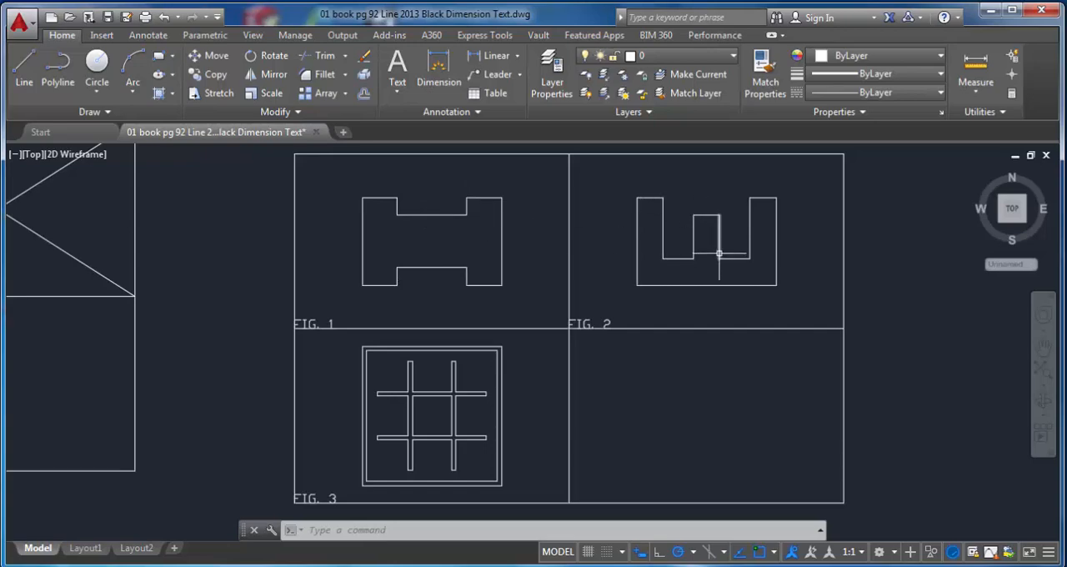
{"action": "mouse_move", "coordinate": [285, 184]}
{"action": "middle_mouse_down"}
{"action": "mouse_move", "coordinate": [349, 217]}
{"action": "mouse_move", "coordinate": [454, 224]}
{"action": "middle_mouse_up"}
{"action": "left_click", "coordinate": [33, 70]}
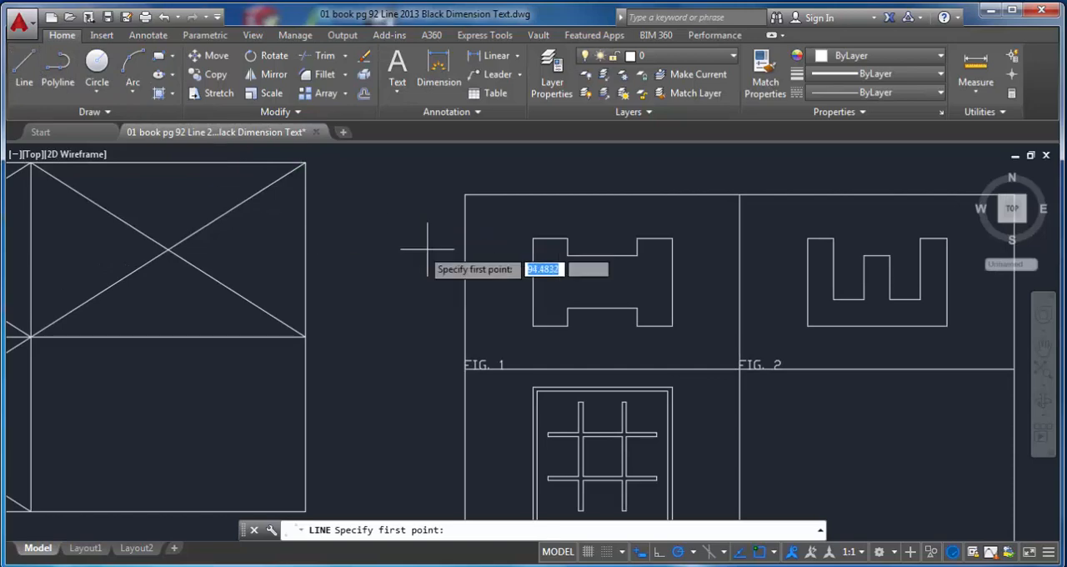
{"action": "left_click", "coordinate": [533, 239]}
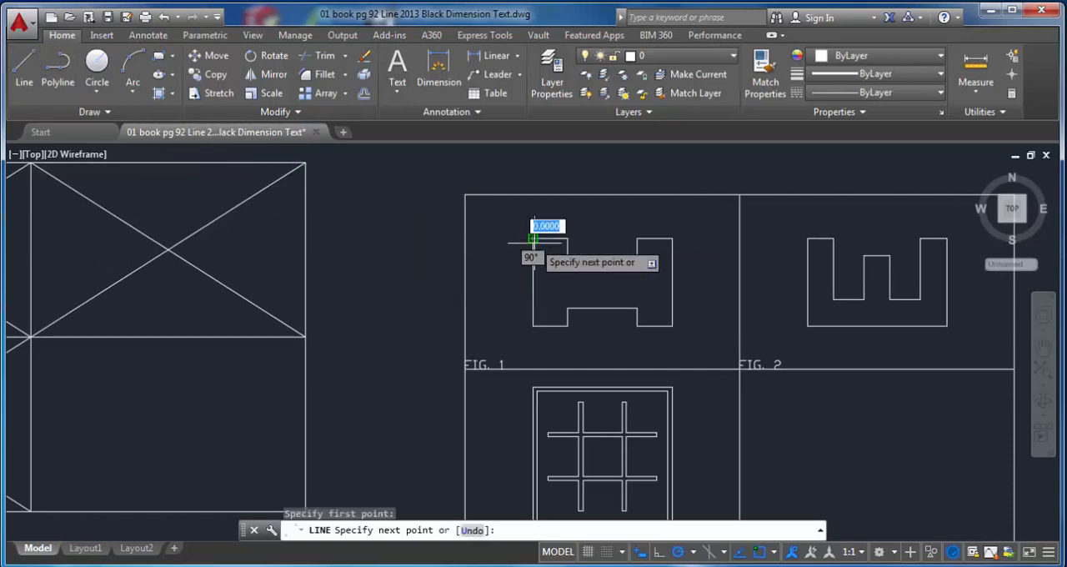
{"action": "left_click", "coordinate": [673, 325]}
{"action": "key", "text": "Return"}
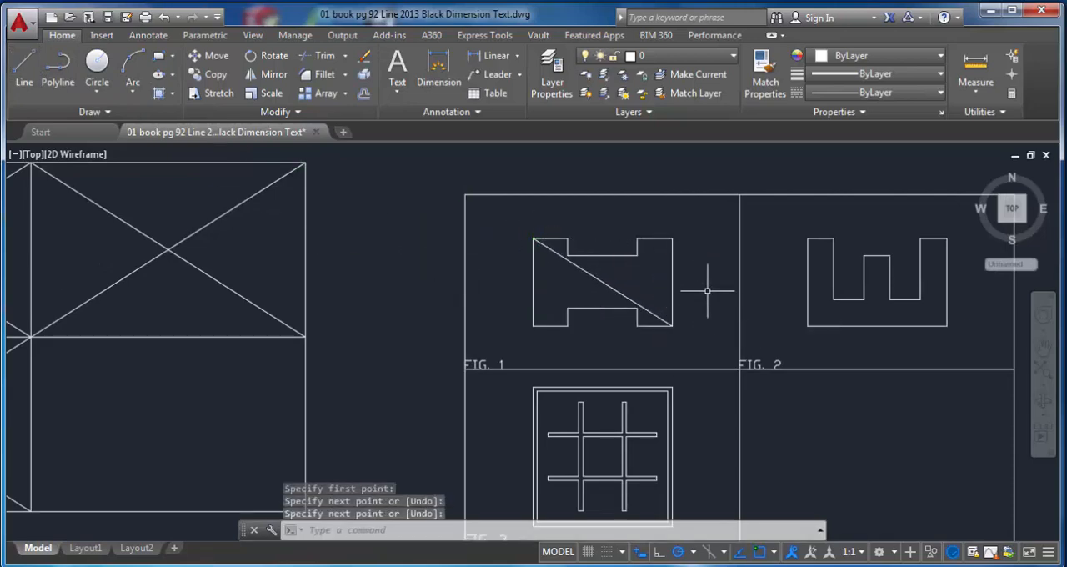
{"action": "key", "text": "Return"}
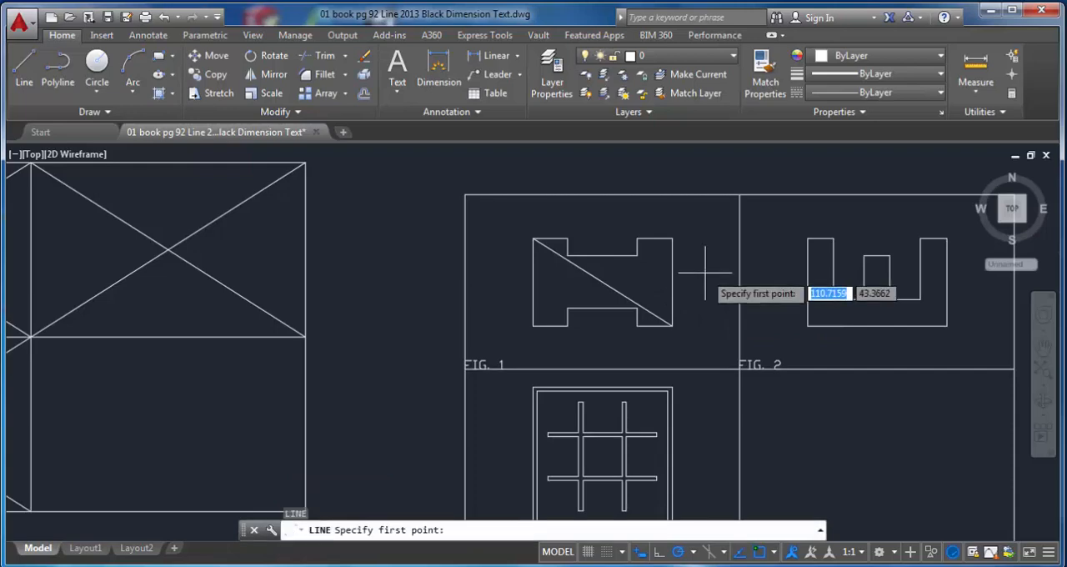
{"action": "left_click", "coordinate": [672, 239]}
{"action": "left_click", "coordinate": [533, 325]}
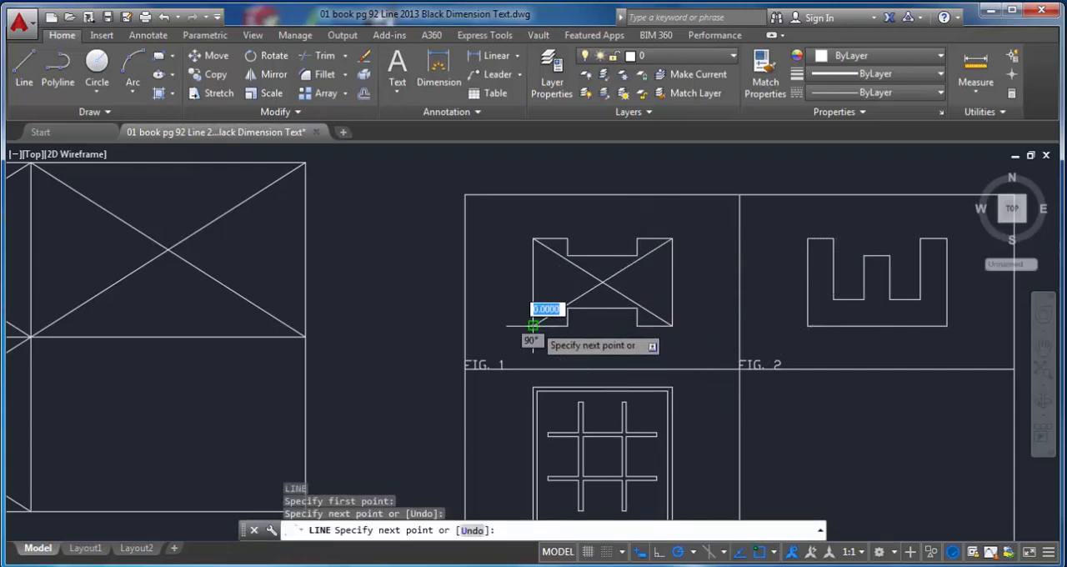
{"action": "key", "text": "Return"}
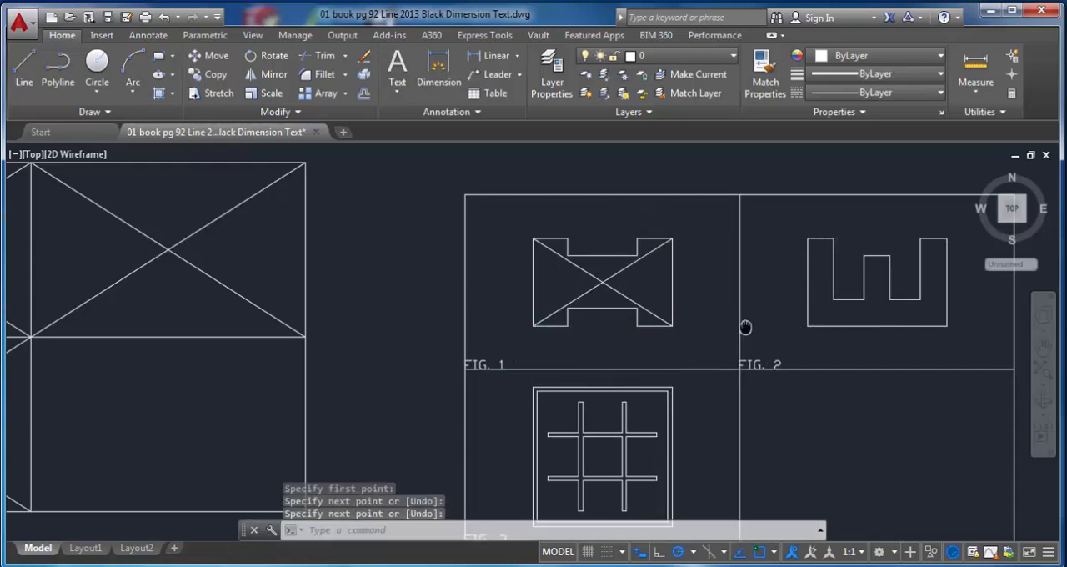
Step: Draw two crossing lines between the opposite outer corners of the FIG. 2 shape
{"action": "middle_click_drag", "start_coordinate": [745, 327], "coordinate": [502, 321]}
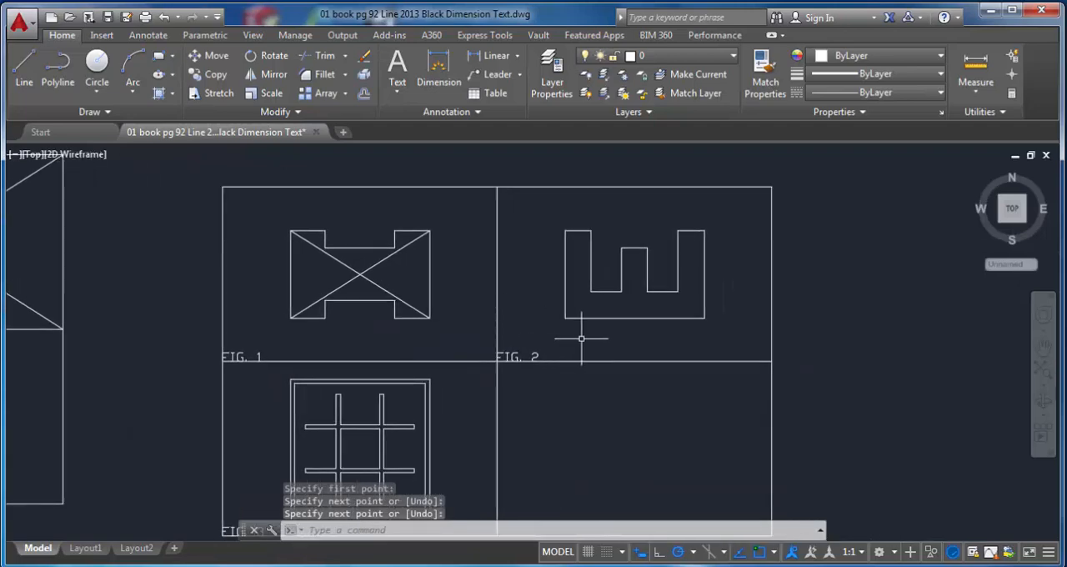
{"action": "key", "text": "Return"}
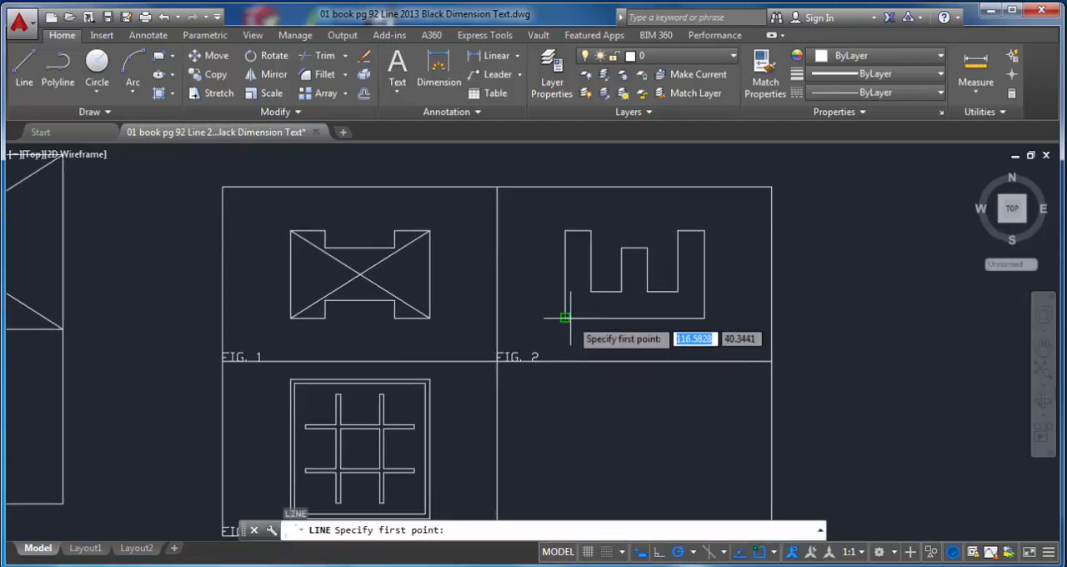
{"action": "left_click", "coordinate": [566, 318]}
{"action": "left_click", "coordinate": [703, 231]}
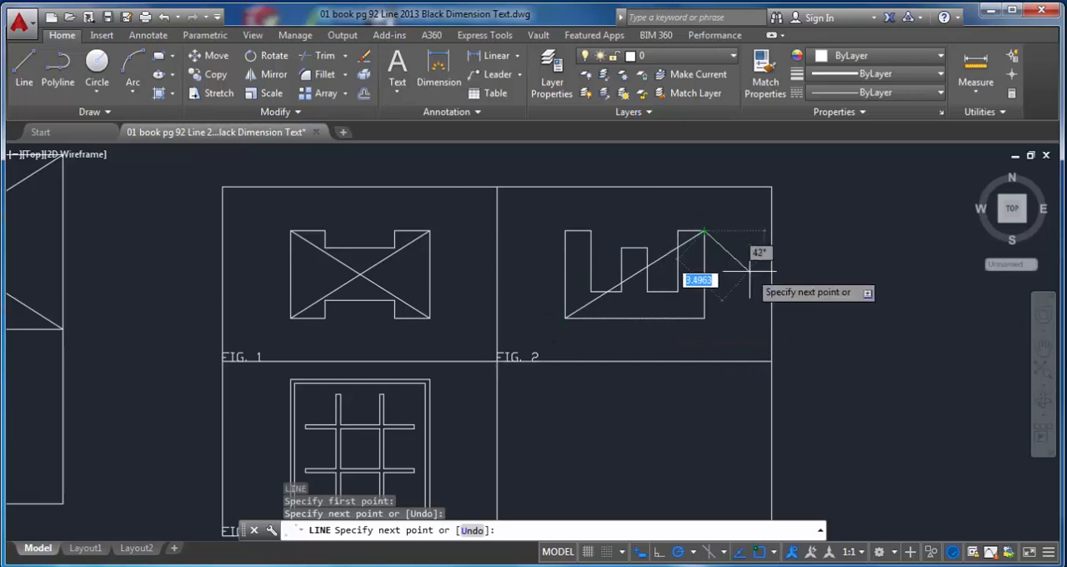
{"action": "key", "text": "Return"}
{"action": "key", "text": "Return"}
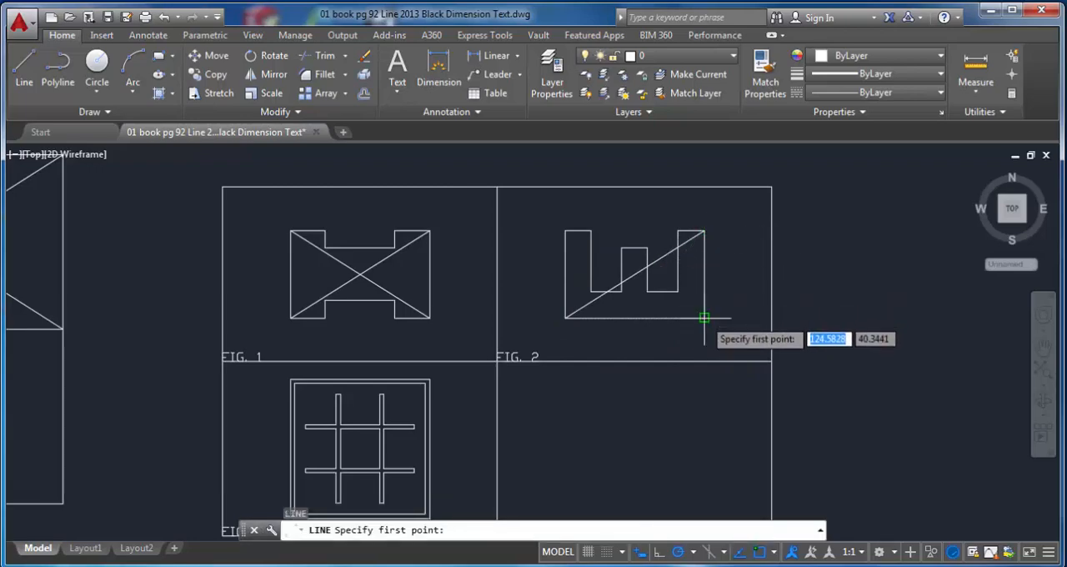
{"action": "left_click", "coordinate": [703, 318]}
{"action": "left_click", "coordinate": [565, 231]}
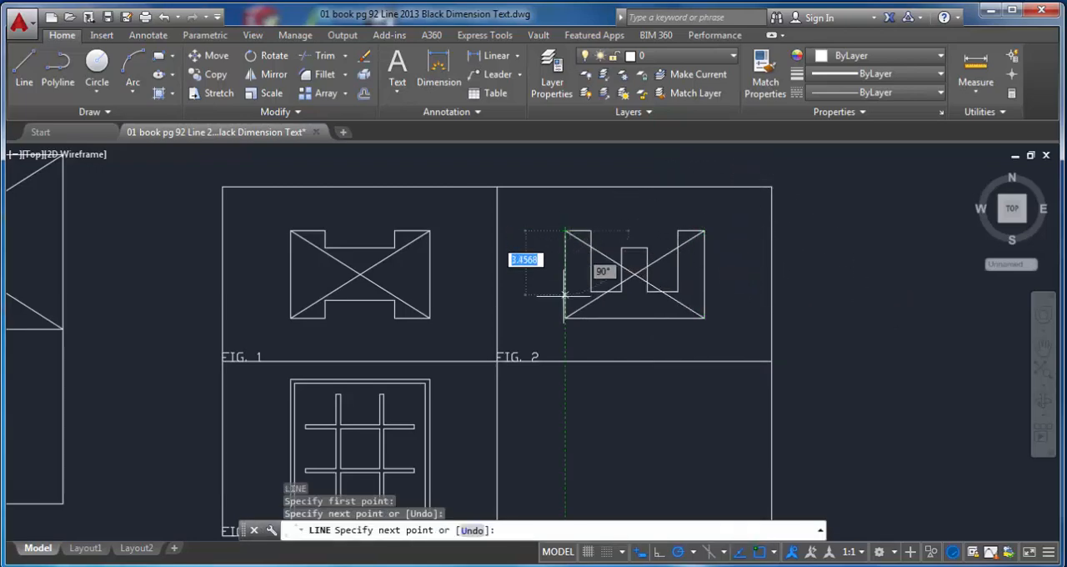
{"action": "key", "text": "Return"}
Step: Draw both diagonals of the FIG. 3 outer square, from corner to opposite corner
{"action": "scroll", "coordinate": [525, 307], "scroll_direction": "down", "scroll_amount": 2}
{"action": "scroll", "coordinate": [574, 296], "scroll_direction": "up", "scroll_amount": 6}
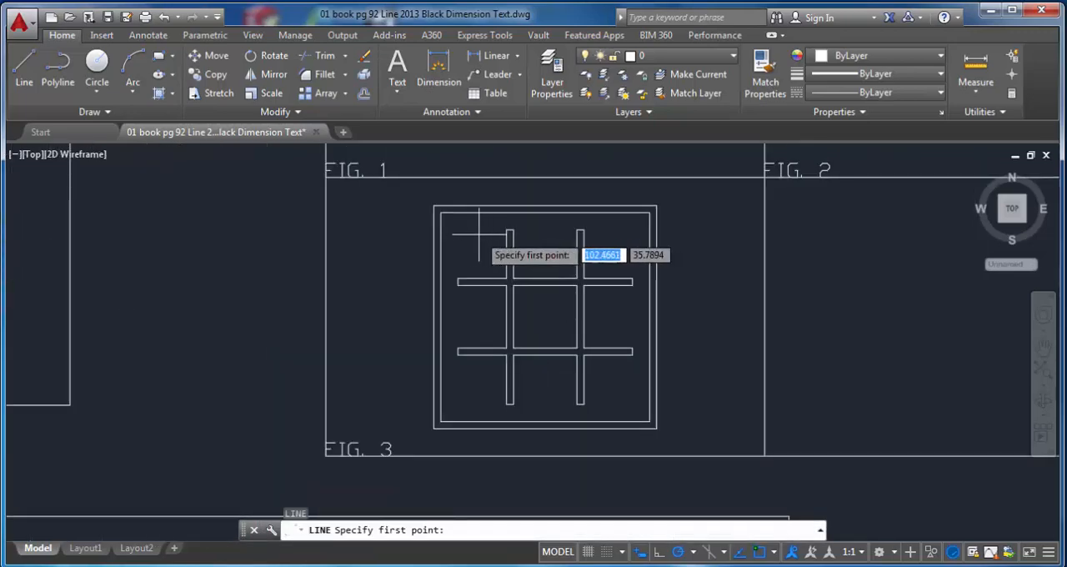
{"action": "scroll", "coordinate": [441, 220], "scroll_direction": "up", "scroll_amount": 2}
{"action": "scroll", "coordinate": [440, 220], "scroll_direction": "down", "scroll_amount": 4}
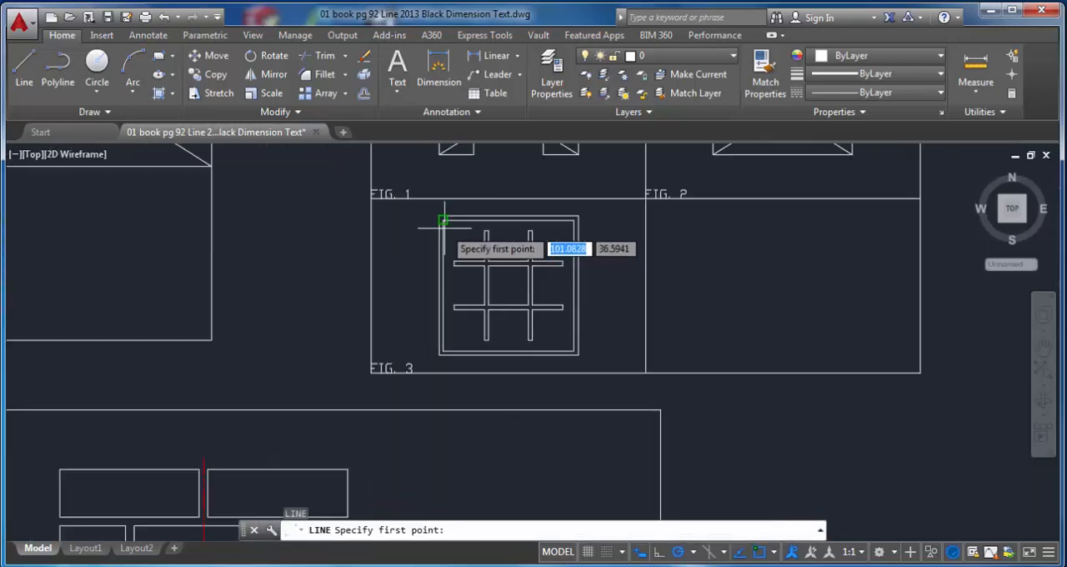
{"action": "scroll", "coordinate": [442, 220], "scroll_direction": "up", "scroll_amount": 4}
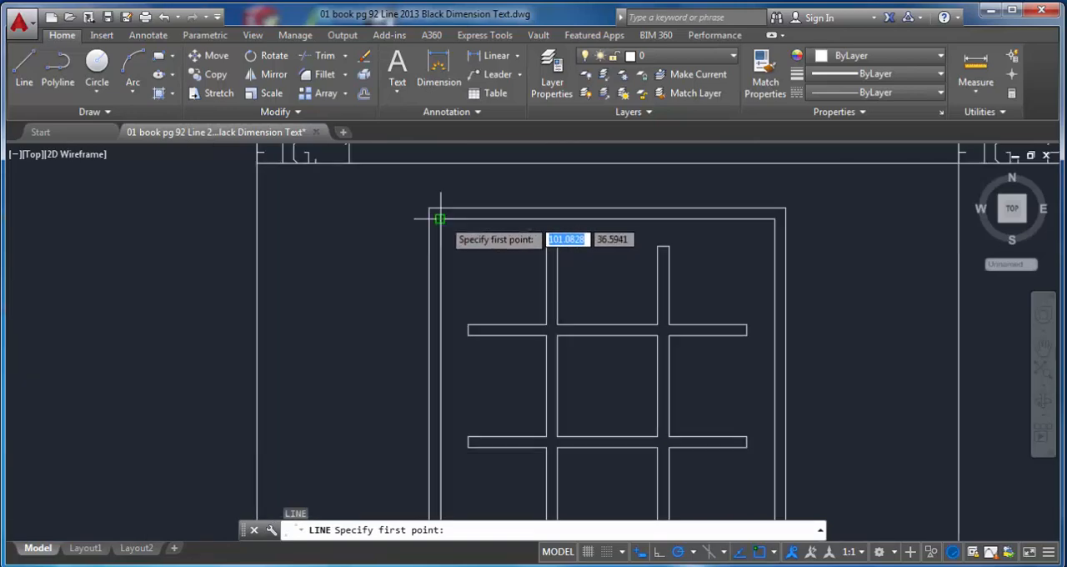
{"action": "left_click", "coordinate": [427, 209]}
{"action": "scroll", "coordinate": [429, 209], "scroll_direction": "down", "scroll_amount": 2}
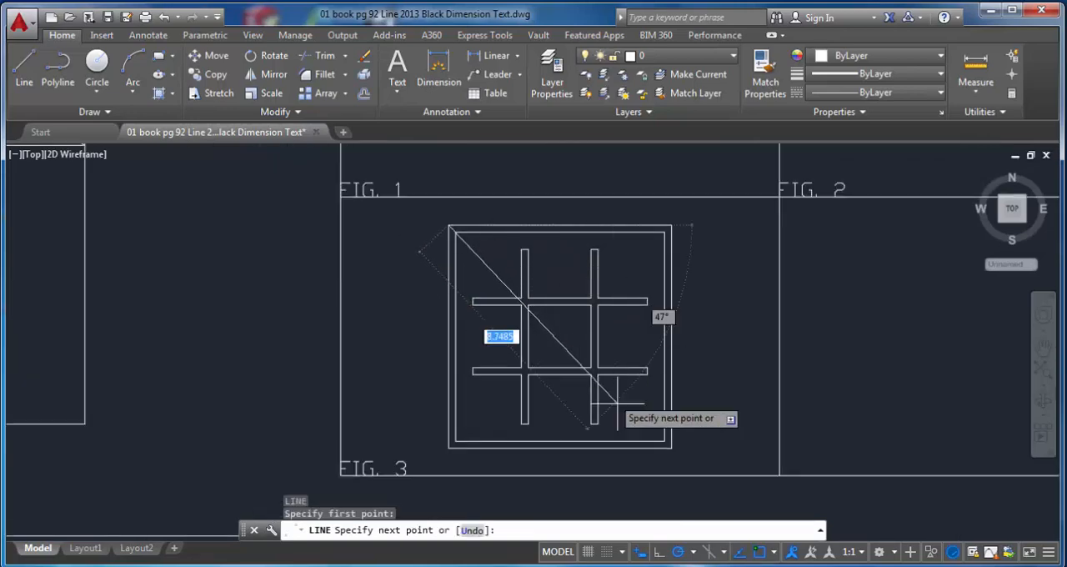
{"action": "scroll", "coordinate": [657, 434], "scroll_direction": "up", "scroll_amount": 2}
{"action": "scroll", "coordinate": [666, 438], "scroll_direction": "down", "scroll_amount": 2}
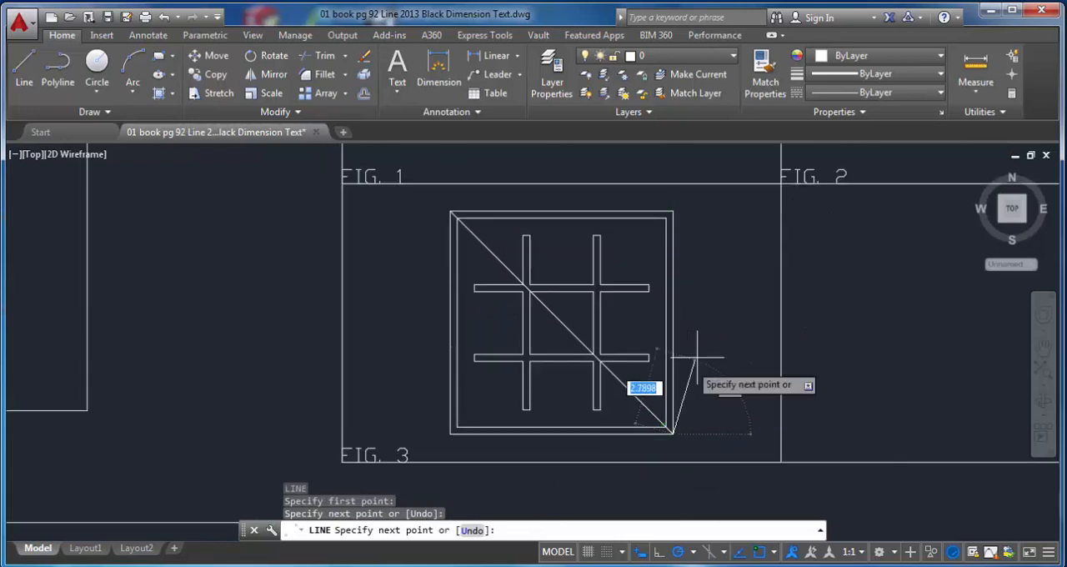
{"action": "left_click", "coordinate": [673, 432]}
{"action": "key", "text": "Return"}
{"action": "key", "text": "Return"}
{"action": "left_click", "coordinate": [673, 212]}
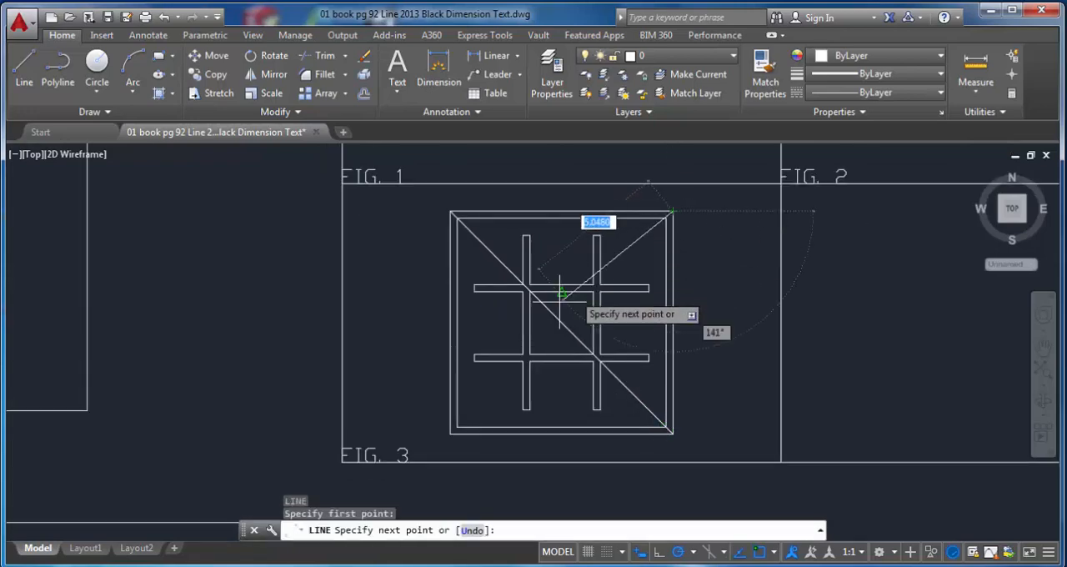
{"action": "left_click", "coordinate": [450, 435]}
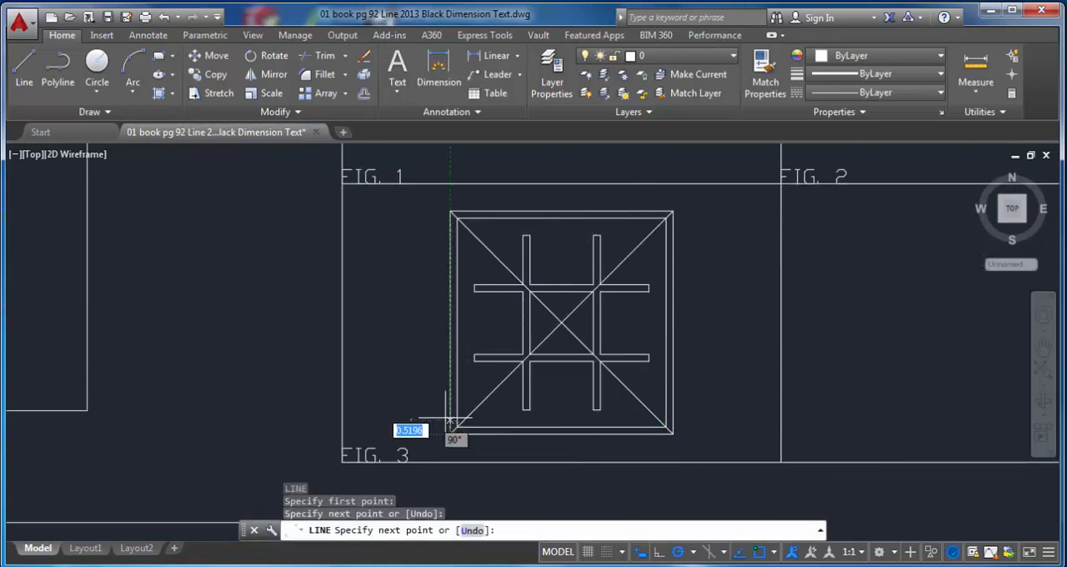
{"action": "key", "text": "Return"}
Step: Move the FIG. 1 shape with its crossing lines from its diagonals' intersection to the centre of the divided rectangle's upper-left cell
{"action": "scroll", "coordinate": [438, 376], "scroll_direction": "down", "scroll_amount": 3}
{"action": "middle_click_drag", "start_coordinate": [448, 342], "coordinate": [638, 369]}
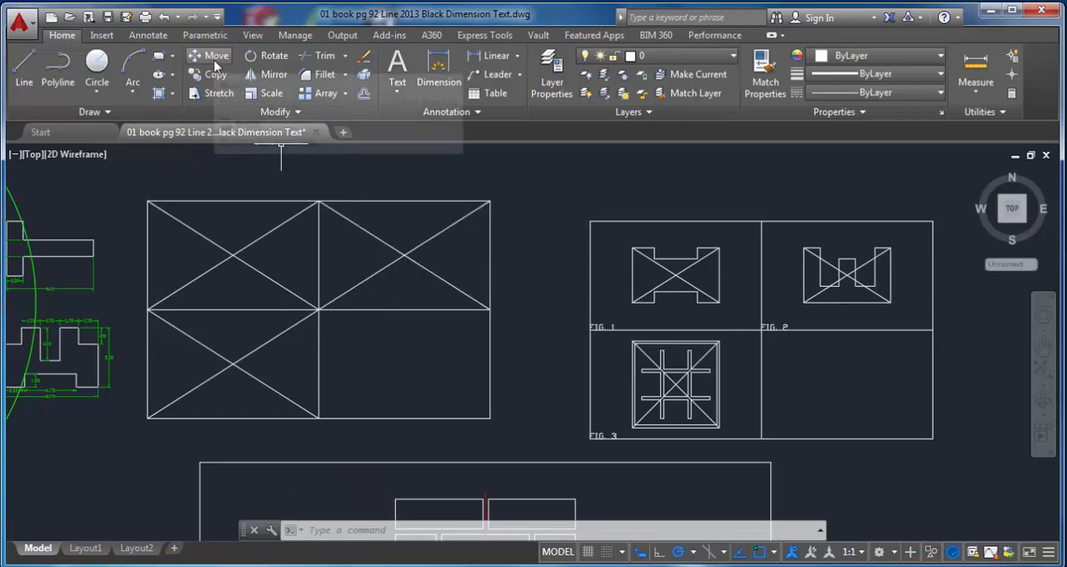
{"action": "left_click", "coordinate": [213, 56]}
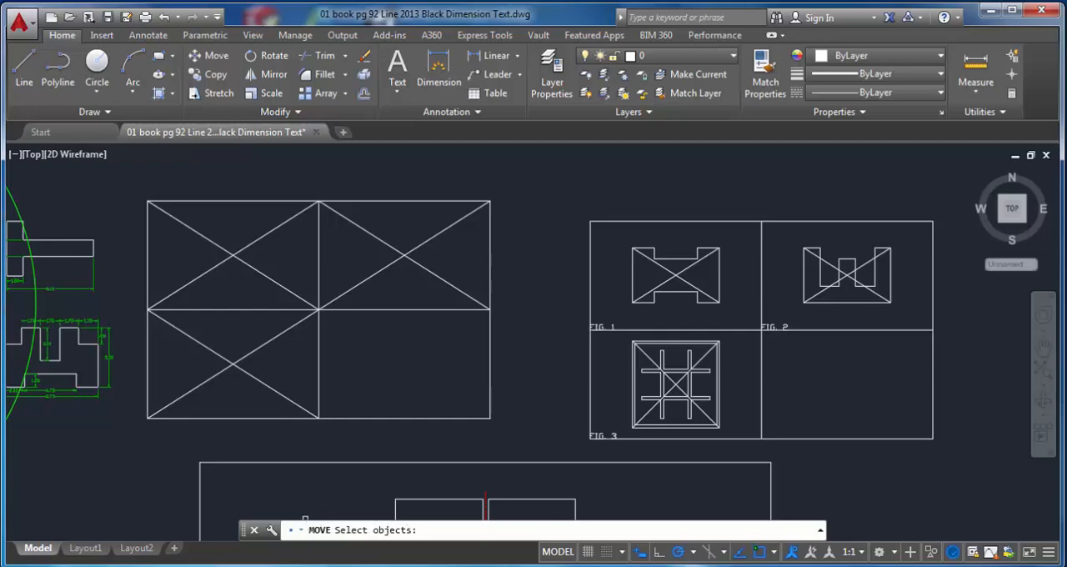
{"action": "left_click", "coordinate": [619, 236]}
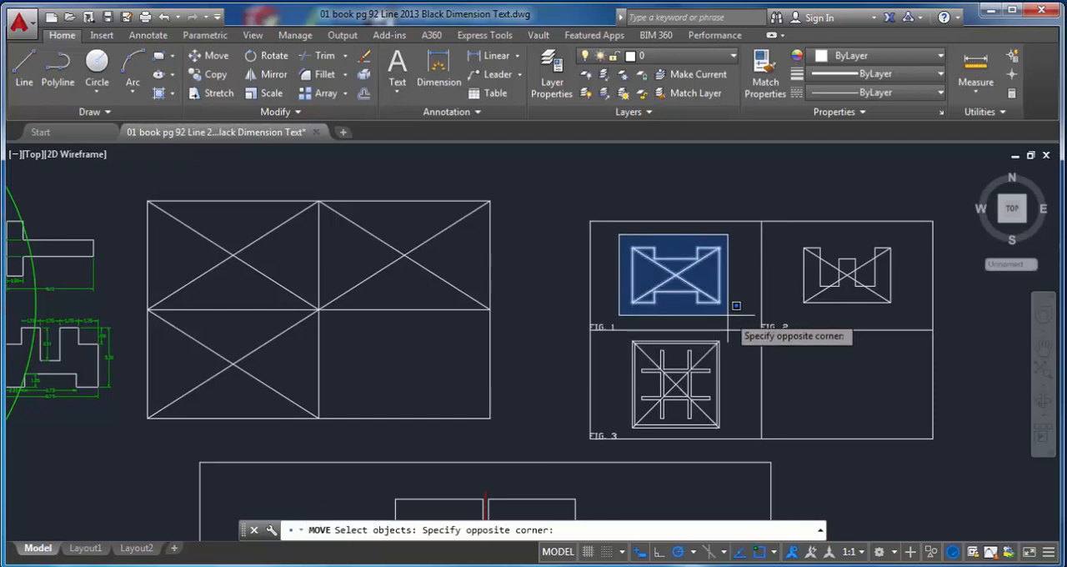
{"action": "scroll", "coordinate": [737, 306], "scroll_direction": "up", "scroll_amount": 2}
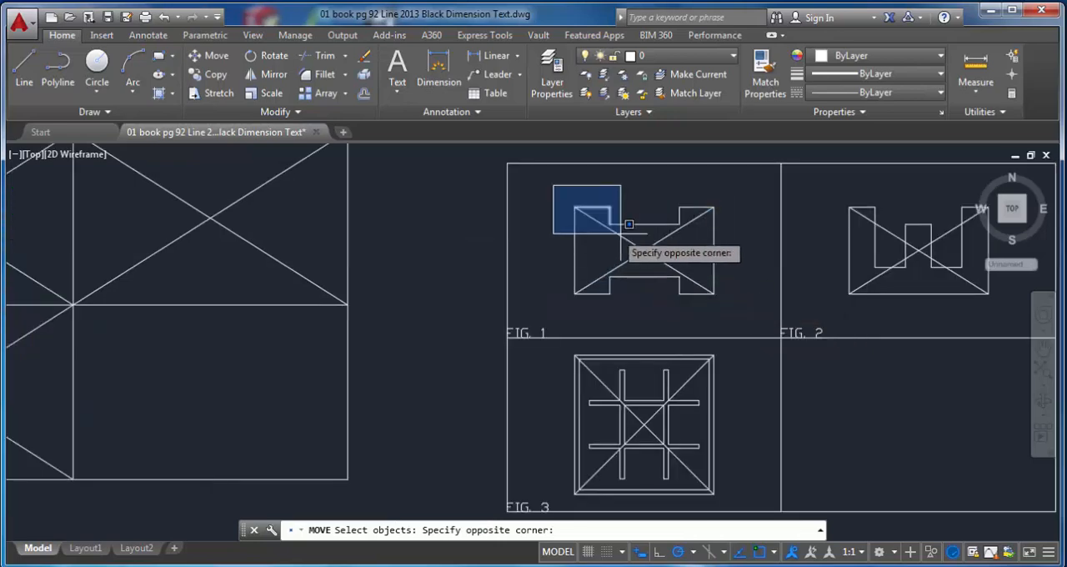
{"action": "left_click", "coordinate": [744, 311]}
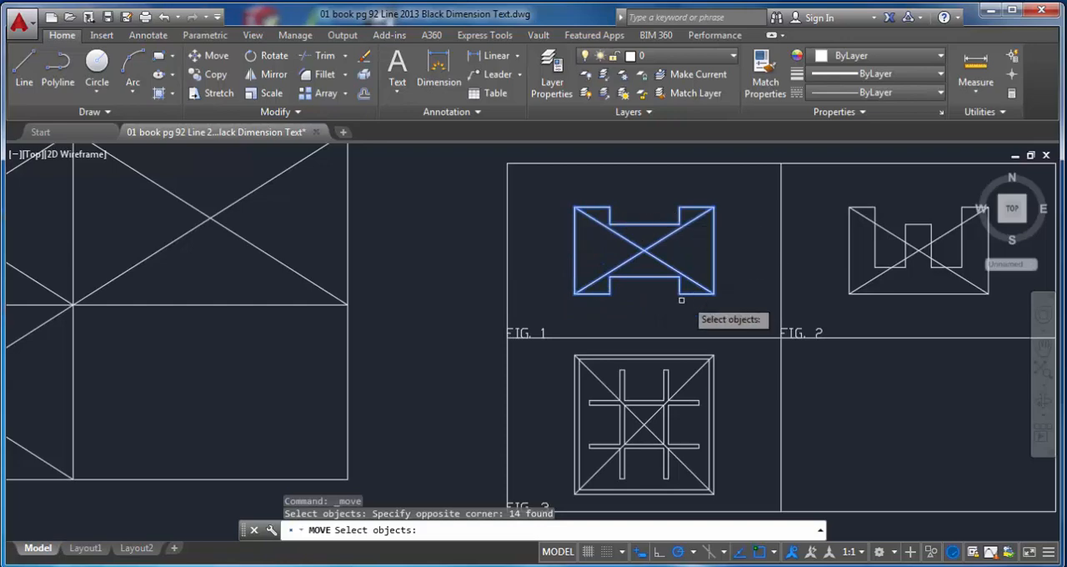
{"action": "key", "text": "Return"}
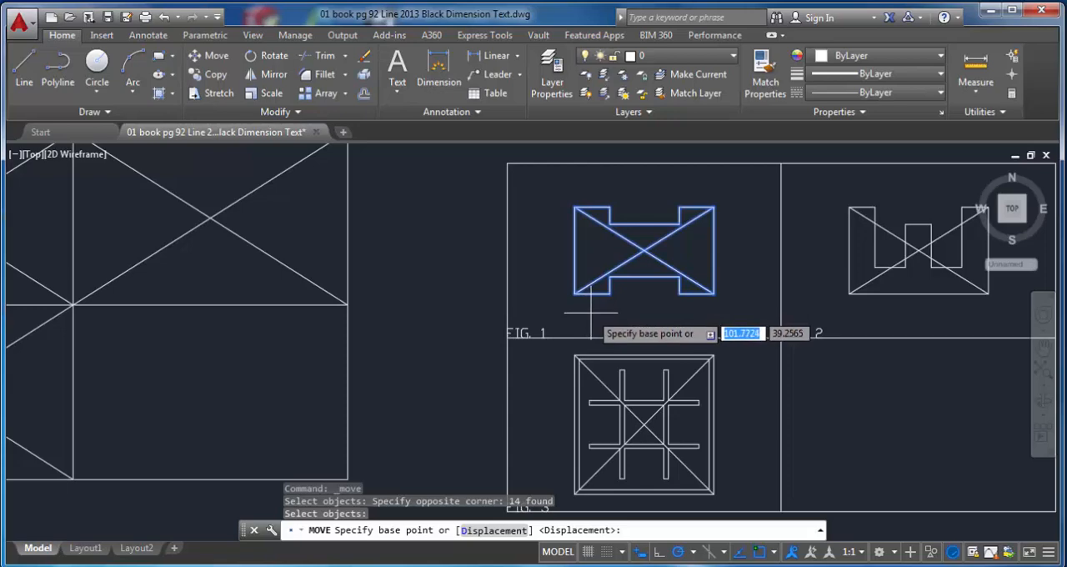
{"action": "left_click", "coordinate": [643, 250]}
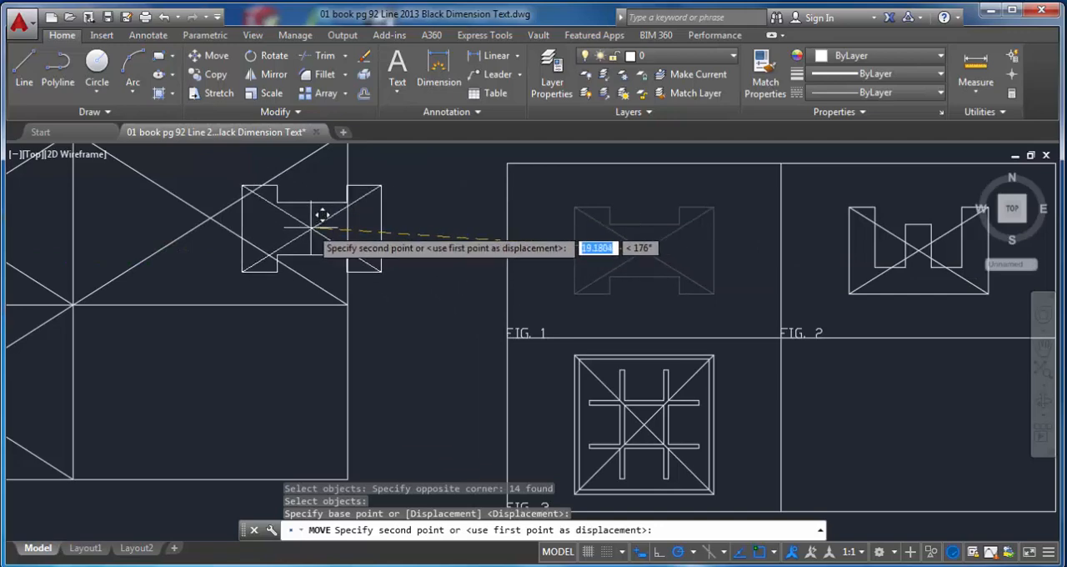
{"action": "mouse_move", "coordinate": [310, 228]}
{"action": "middle_mouse_down"}
{"action": "mouse_move", "coordinate": [445, 272]}
{"action": "mouse_move", "coordinate": [803, 261]}
{"action": "middle_mouse_up"}
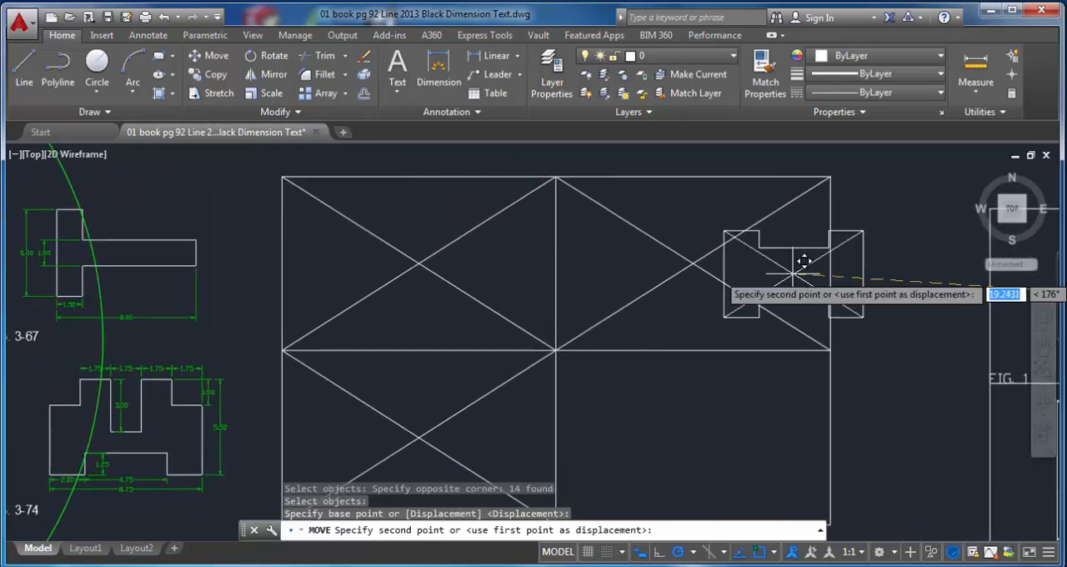
{"action": "left_click", "coordinate": [419, 263]}
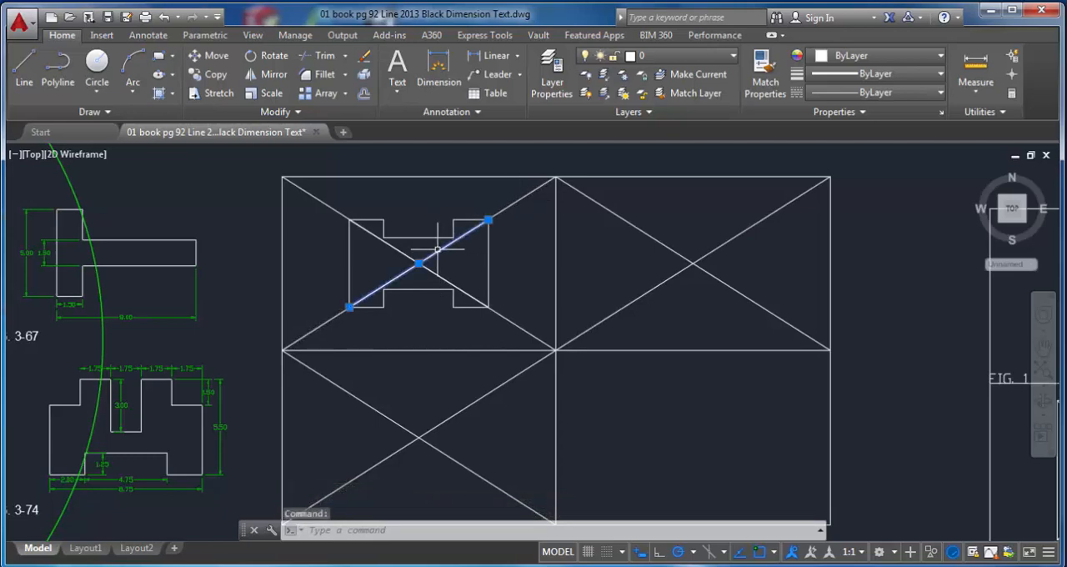
Step: Try erasing the figure and cell diagonals in the upper-left cell one at a time, and undo the erasures
{"action": "key", "text": "Delete"}
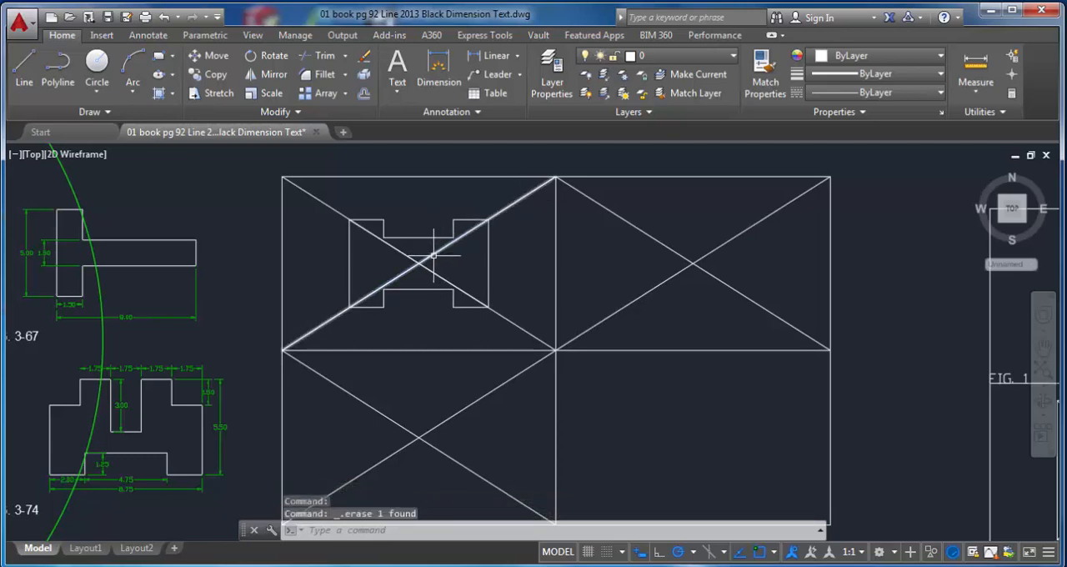
{"action": "left_click", "coordinate": [433, 254]}
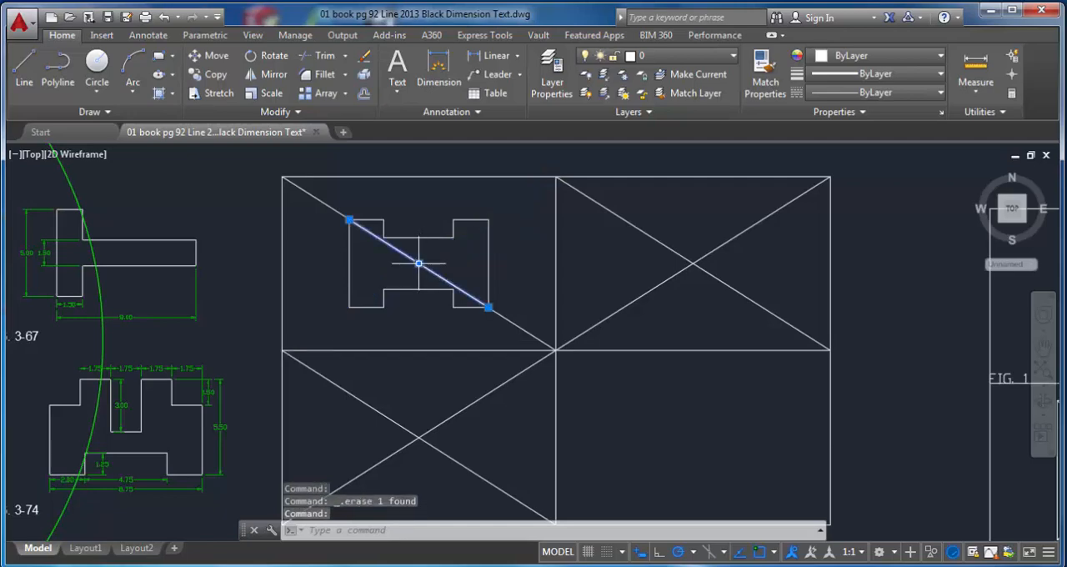
{"action": "left_click", "coordinate": [419, 263]}
{"action": "key", "text": "Delete"}
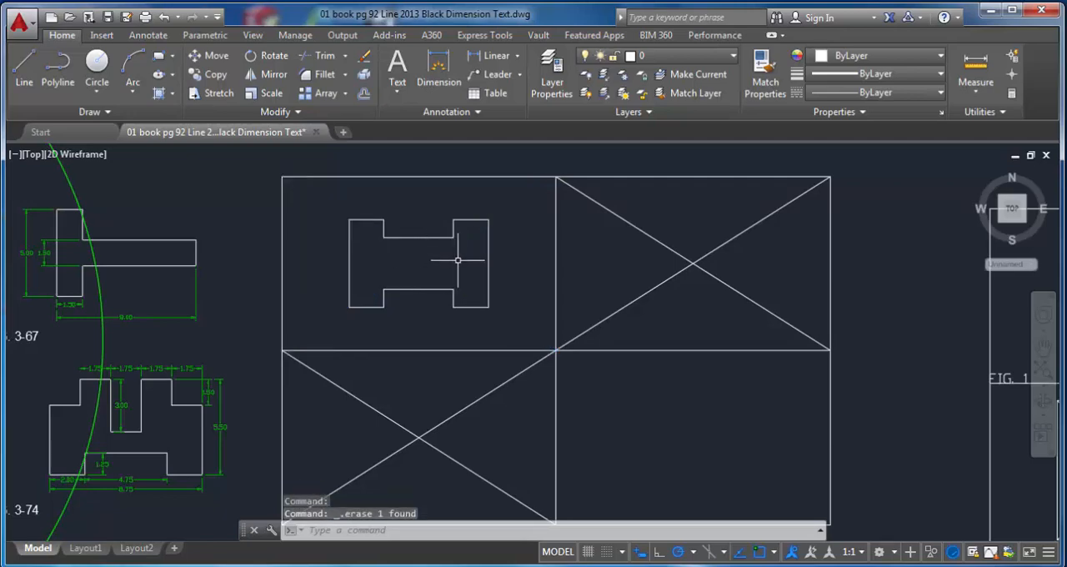
{"action": "key", "text": "ctrl+z"}
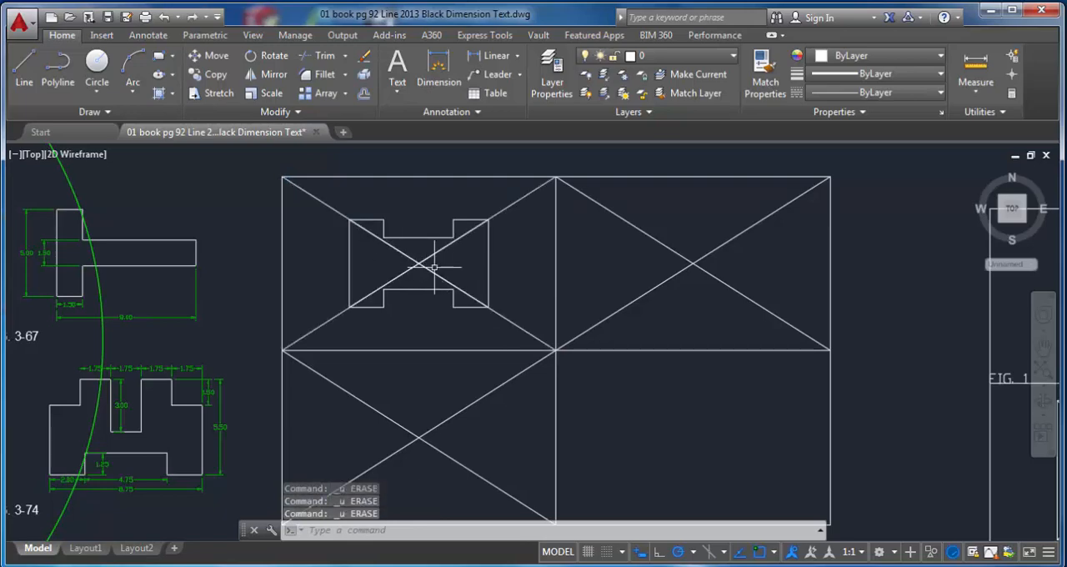
Step: Erase all four diagonals of the upper-left cell and its figure together, using a crossing selection around their centre
{"action": "left_click", "coordinate": [457, 267]}
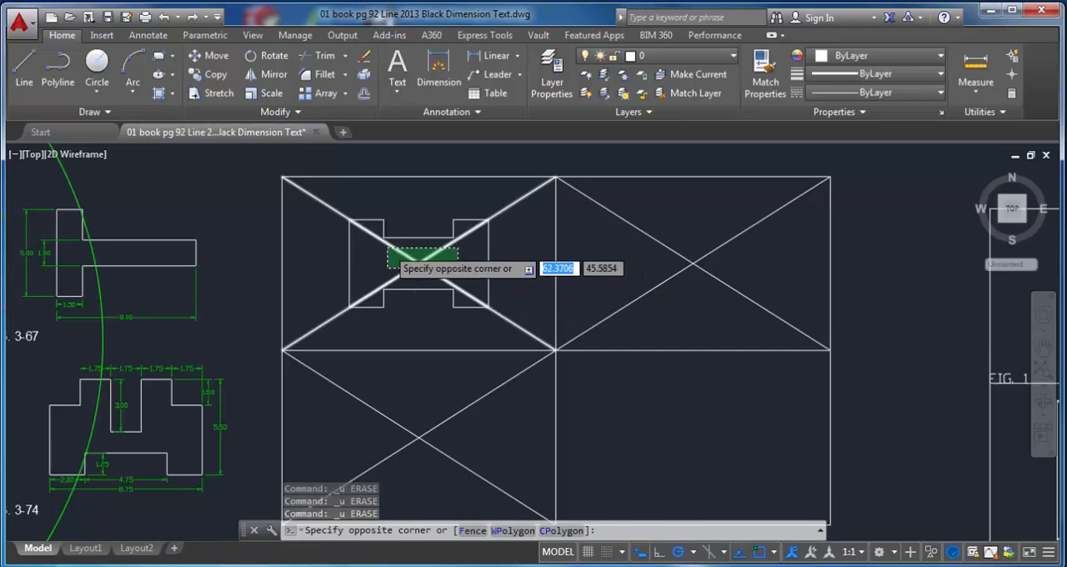
{"action": "left_click", "coordinate": [384, 240]}
{"action": "key", "text": "Delete"}
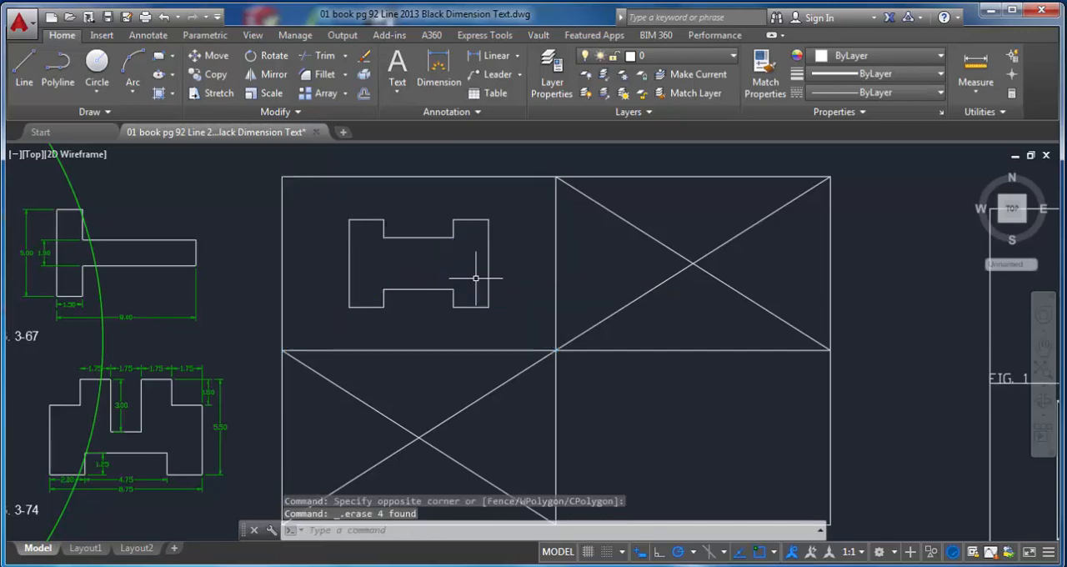
Step: Move the FIG. 2 shape with its crossing lines from its diagonals' intersection to the centre of the divided rectangle's upper-right cell
{"action": "scroll", "coordinate": [643, 310], "scroll_direction": "down", "scroll_amount": 2}
{"action": "middle_click_drag", "start_coordinate": [642, 309], "coordinate": [288, 278]}
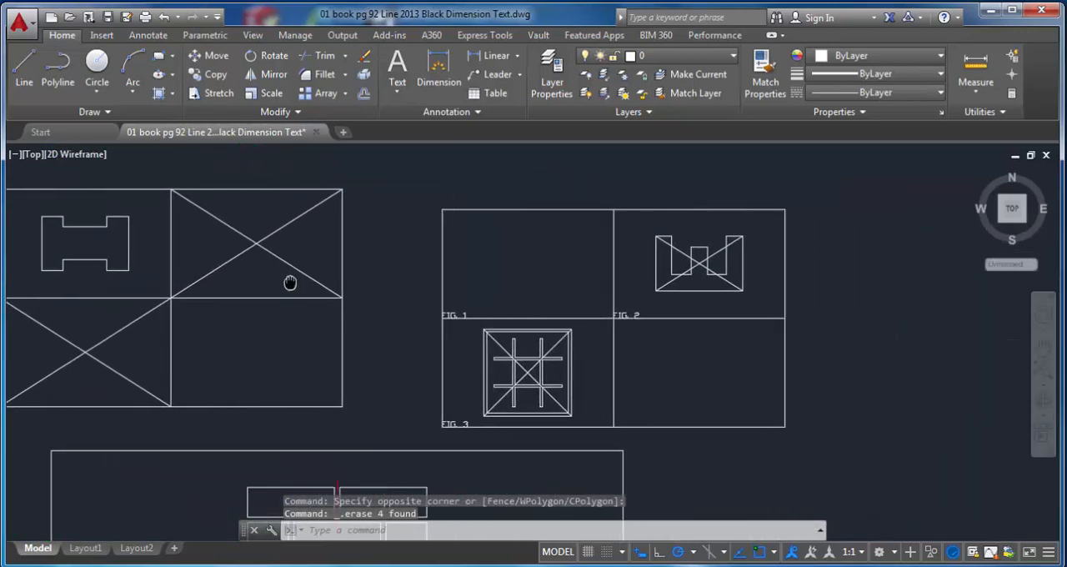
{"action": "scroll", "coordinate": [656, 238], "scroll_direction": "up", "scroll_amount": 2}
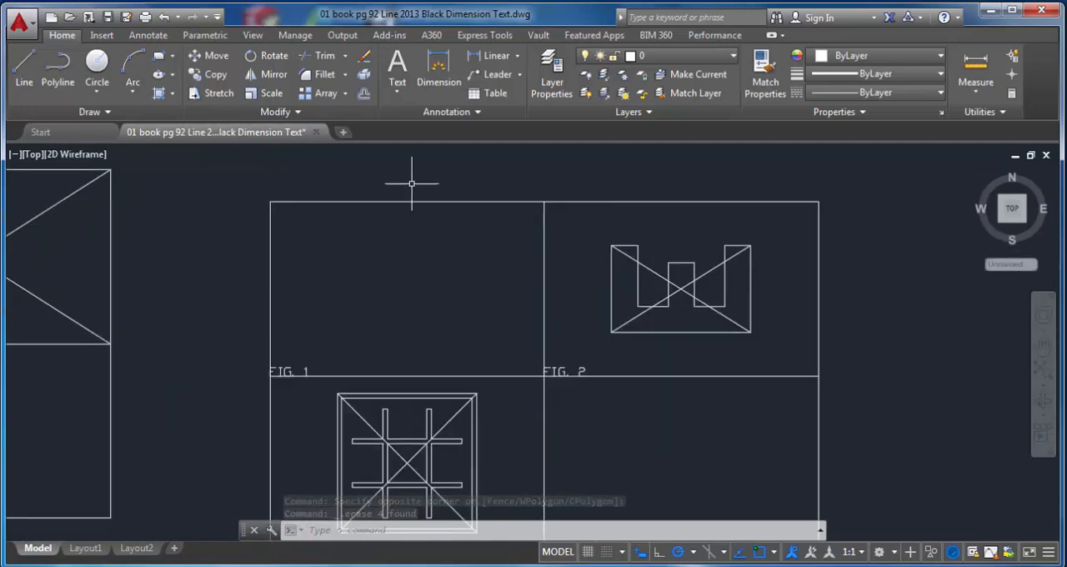
{"action": "left_click", "coordinate": [212, 56]}
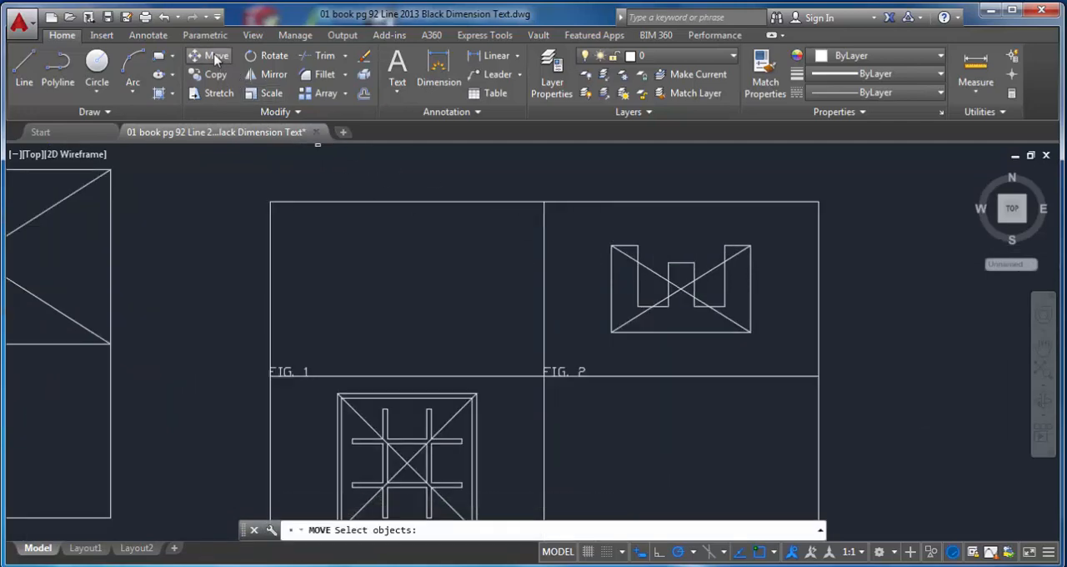
{"action": "left_click", "coordinate": [592, 231]}
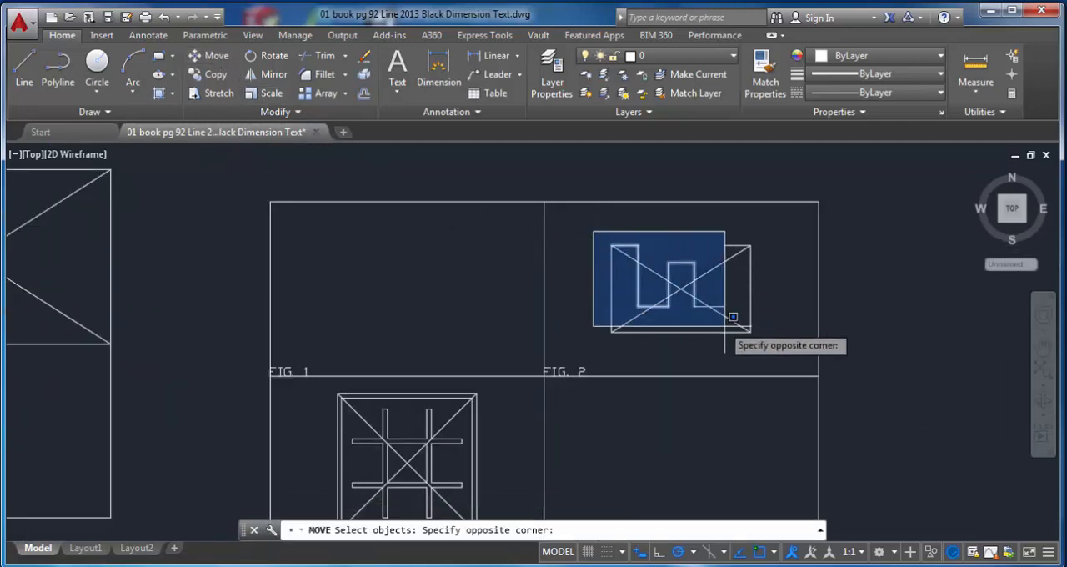
{"action": "left_click", "coordinate": [785, 344]}
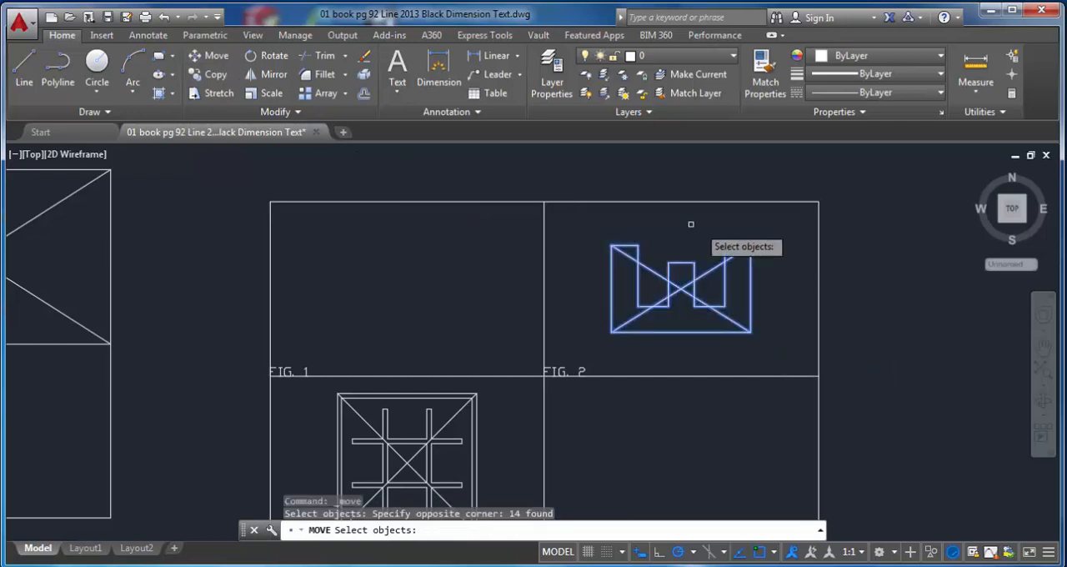
{"action": "mouse_move", "coordinate": [587, 226]}
{"action": "left_mouse_down"}
{"action": "mouse_move", "coordinate": [693, 210]}
{"action": "mouse_move", "coordinate": [788, 239]}
{"action": "mouse_move", "coordinate": [778, 314]}
{"action": "mouse_move", "coordinate": [736, 349]}
{"action": "mouse_move", "coordinate": [630, 349]}
{"action": "mouse_move", "coordinate": [584, 334]}
{"action": "left_mouse_up"}
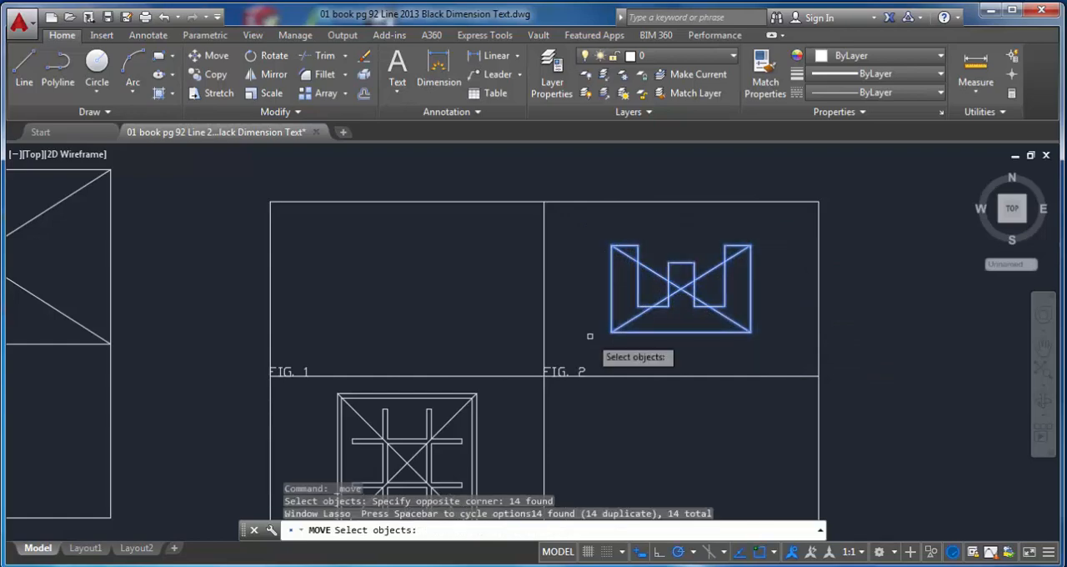
{"action": "left_click_drag", "start_coordinate": [588, 231], "coordinate": [682, 222]}
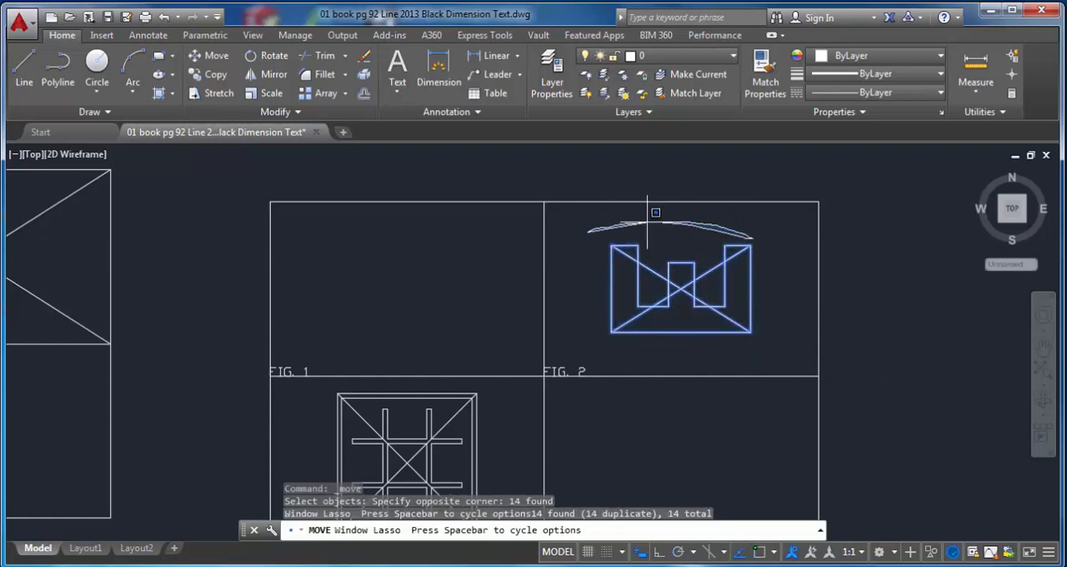
{"action": "left_click_drag", "start_coordinate": [595, 325], "coordinate": [596, 326]}
{"action": "mouse_move", "coordinate": [714, 220]}
{"action": "left_mouse_down"}
{"action": "mouse_move", "coordinate": [625, 221]}
{"action": "mouse_move", "coordinate": [599, 299]}
{"action": "mouse_move", "coordinate": [644, 348]}
{"action": "mouse_move", "coordinate": [771, 338]}
{"action": "mouse_move", "coordinate": [781, 305]}
{"action": "left_mouse_up"}
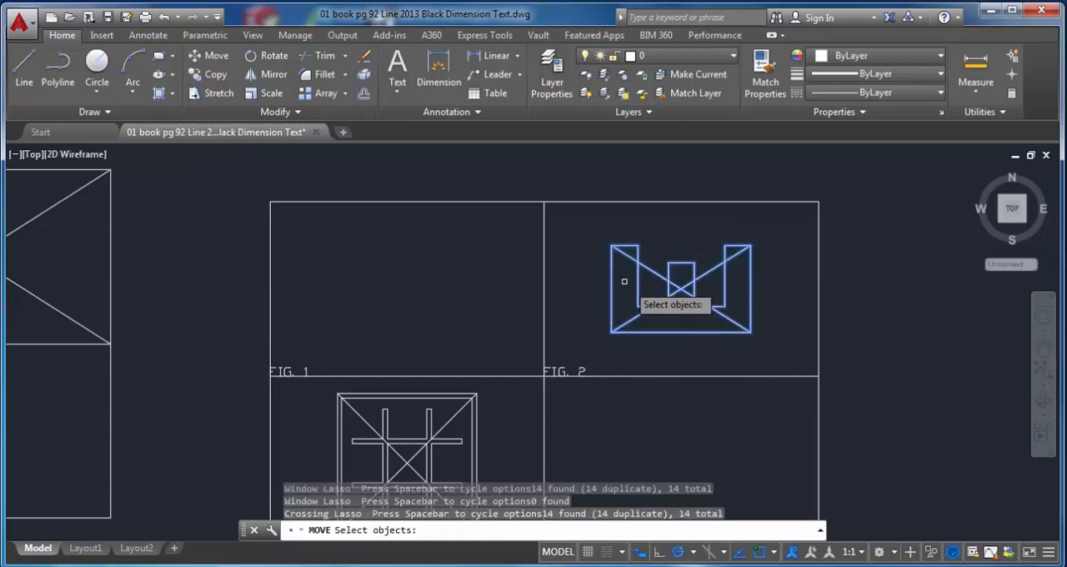
{"action": "key", "text": "Return"}
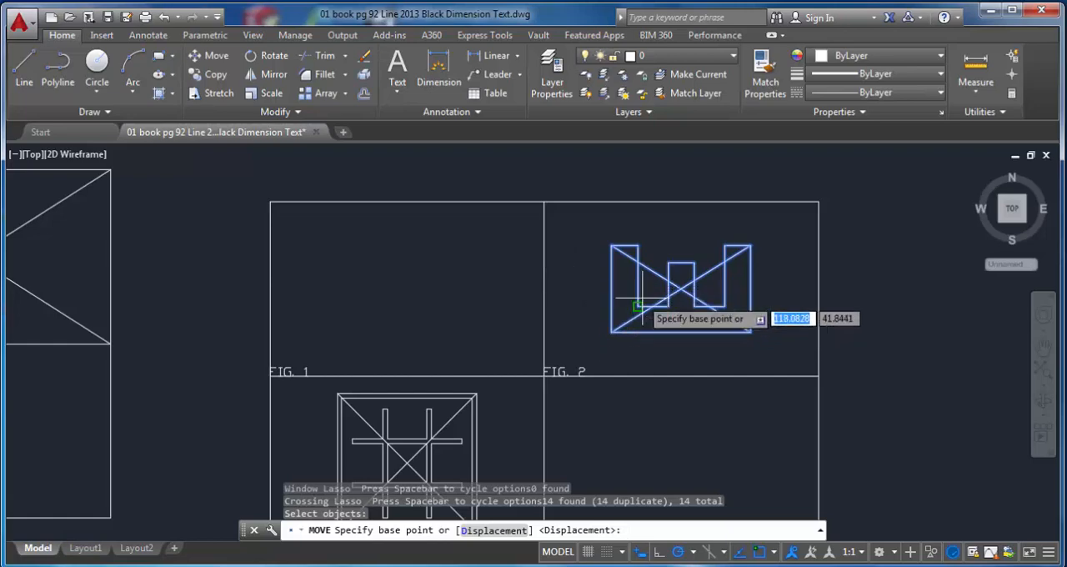
{"action": "left_click", "coordinate": [681, 289]}
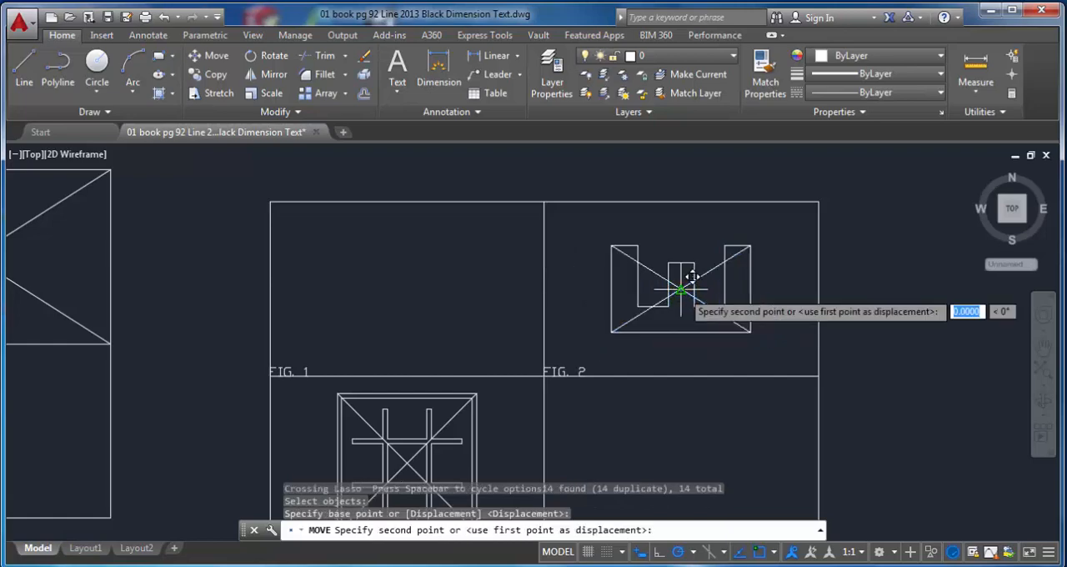
{"action": "mouse_move", "coordinate": [426, 271]}
{"action": "middle_mouse_down"}
{"action": "mouse_move", "coordinate": [572, 300]}
{"action": "mouse_move", "coordinate": [791, 297]}
{"action": "mouse_move", "coordinate": [786, 289]}
{"action": "mouse_move", "coordinate": [808, 283]}
{"action": "middle_mouse_up"}
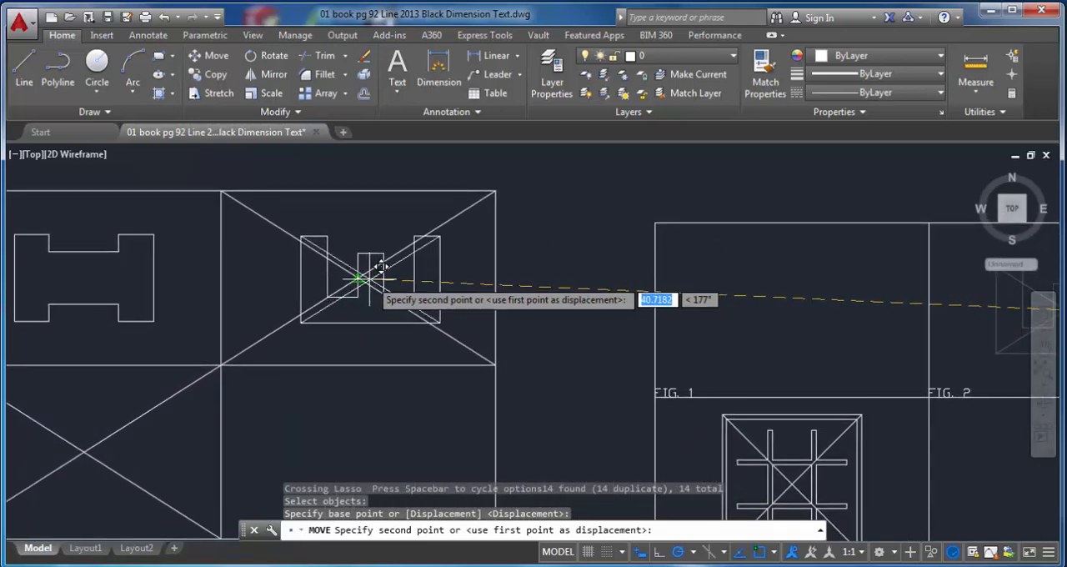
{"action": "left_click", "coordinate": [357, 279]}
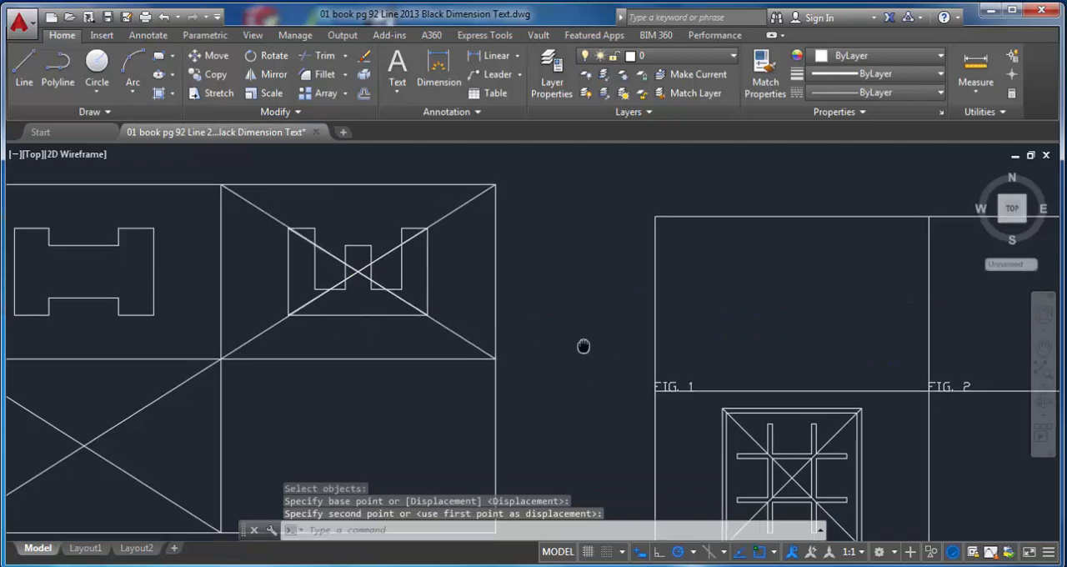
Step: Move the FIG. 3 square, inner grid and diagonals from the figure's centre to the centre of the divided rectangle's lower-left cell
{"action": "middle_click_drag", "start_coordinate": [584, 345], "coordinate": [418, 195]}
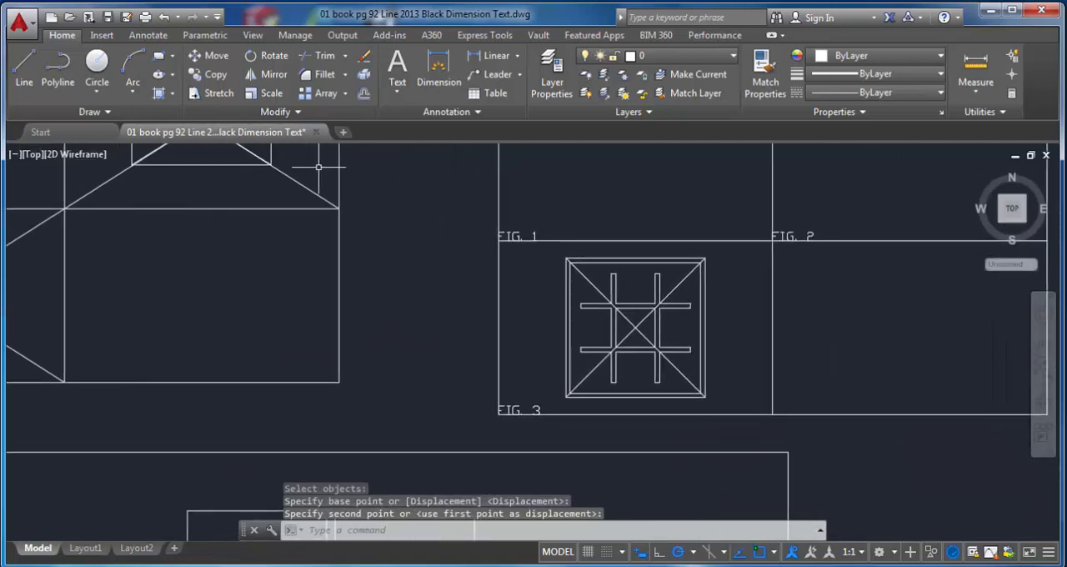
{"action": "left_click", "coordinate": [213, 56]}
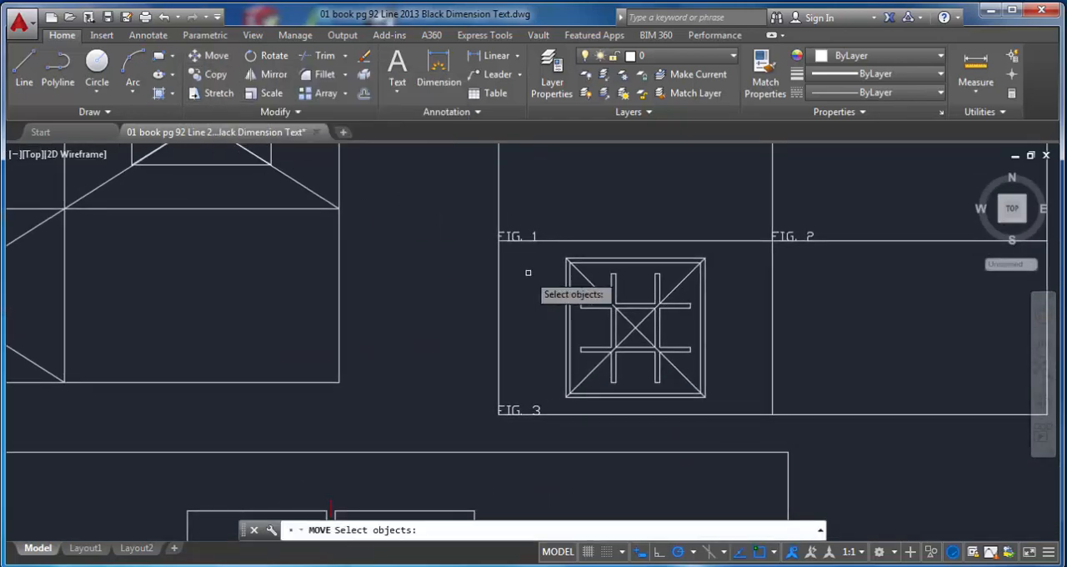
{"action": "left_click", "coordinate": [545, 250]}
{"action": "left_click", "coordinate": [732, 398]}
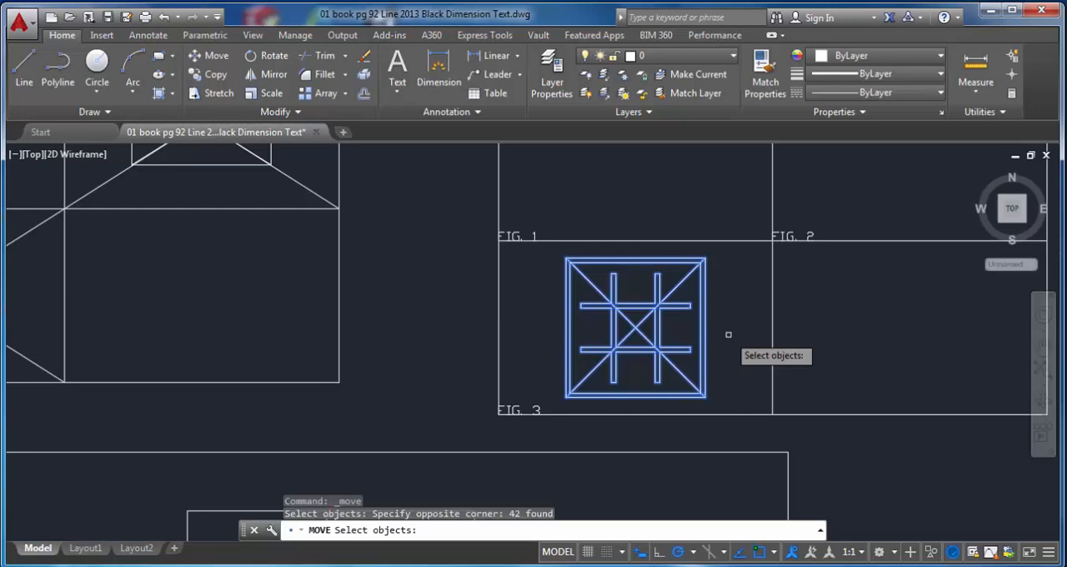
{"action": "key", "text": "Return"}
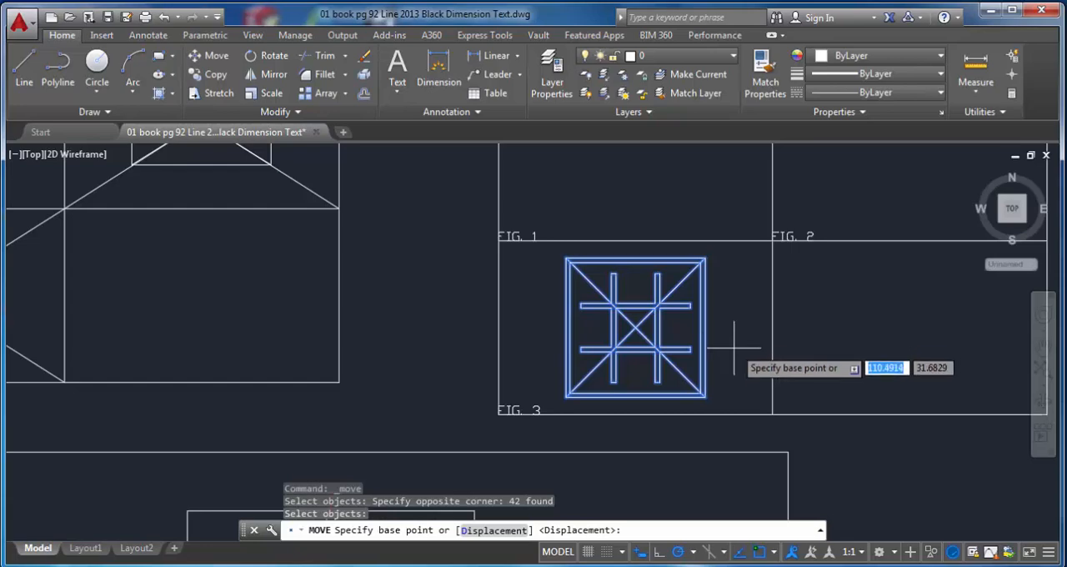
{"action": "left_click", "coordinate": [635, 329]}
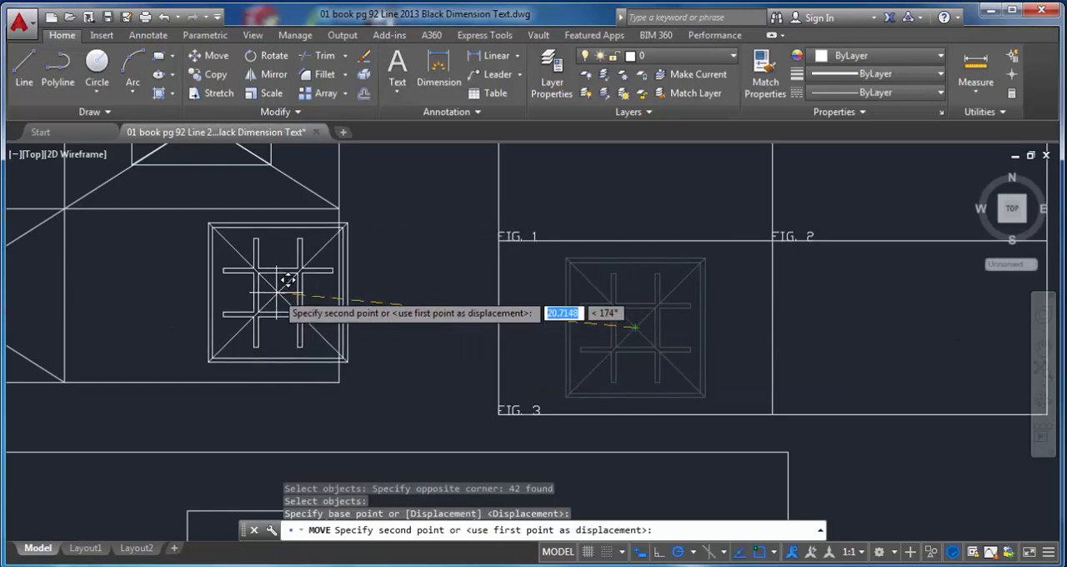
{"action": "mouse_move", "coordinate": [288, 281]}
{"action": "middle_mouse_down"}
{"action": "mouse_move", "coordinate": [434, 305]}
{"action": "mouse_move", "coordinate": [751, 314]}
{"action": "middle_mouse_up"}
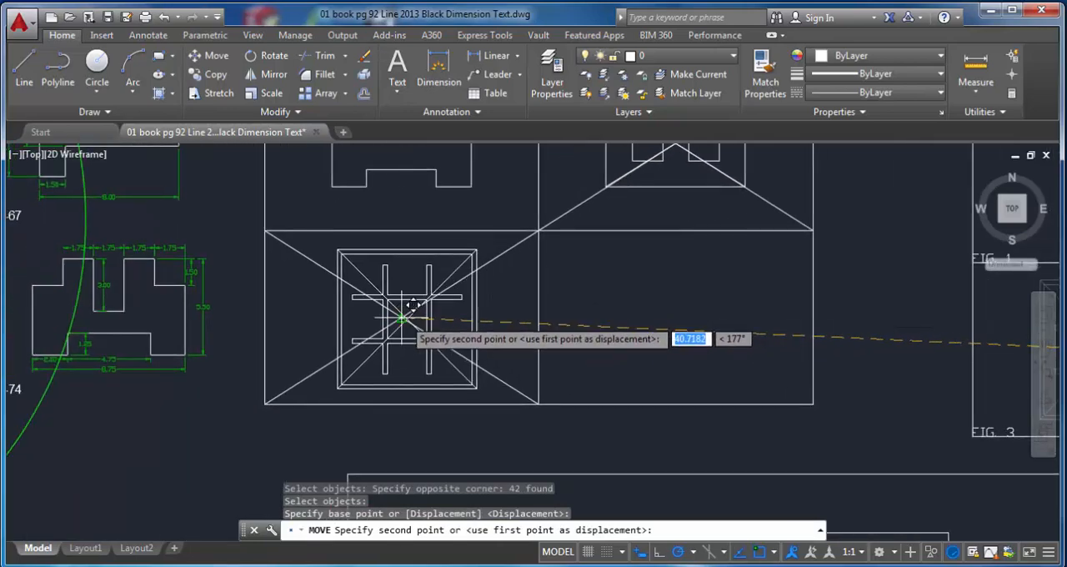
{"action": "left_click", "coordinate": [402, 317]}
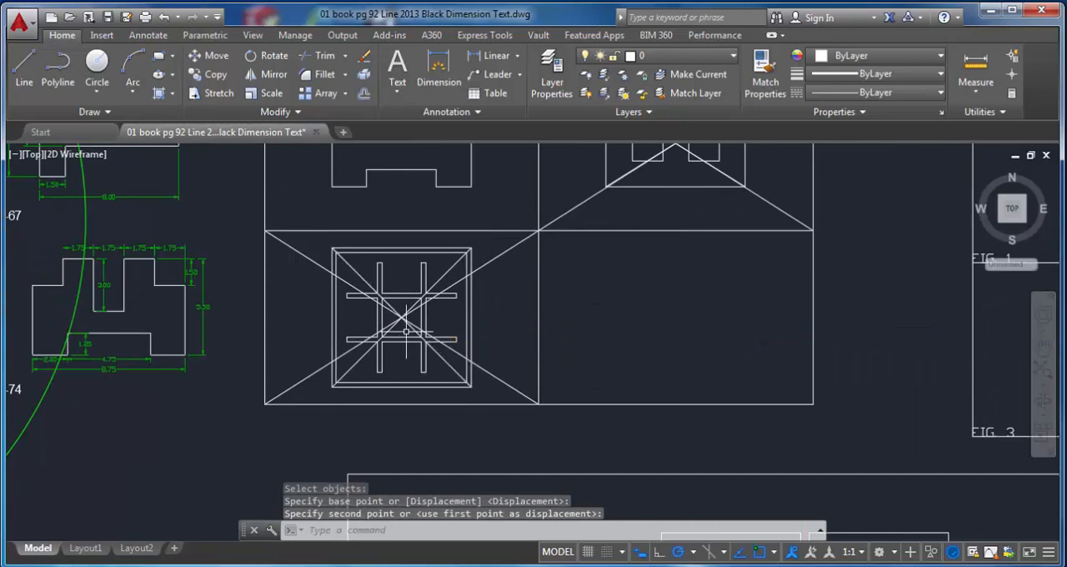
Step: Erase all four diagonals of the lower-left cell and its gridded square together, using a crossing selection around their centre
{"action": "scroll", "coordinate": [406, 332], "scroll_direction": "up", "scroll_amount": 2}
{"action": "left_click", "coordinate": [406, 332]}
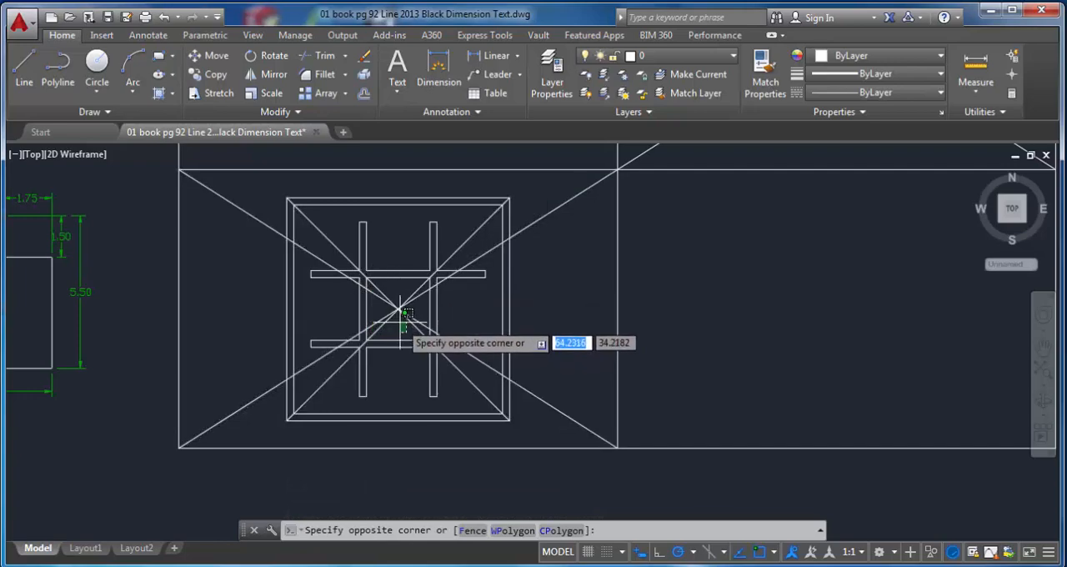
{"action": "left_click", "coordinate": [400, 325]}
{"action": "left_click", "coordinate": [386, 288]}
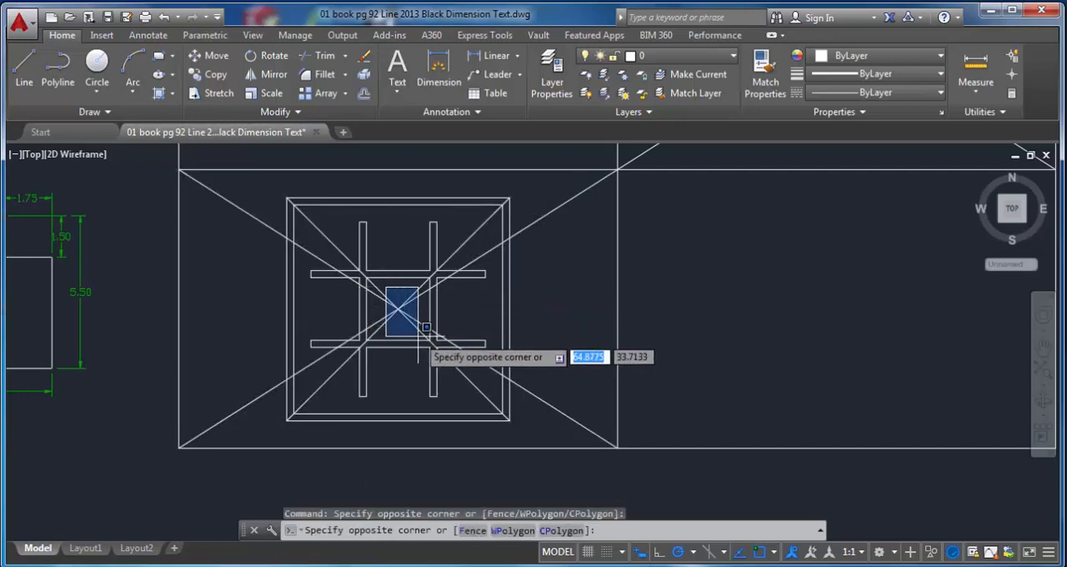
{"action": "left_click", "coordinate": [398, 312]}
{"action": "left_click", "coordinate": [388, 294]}
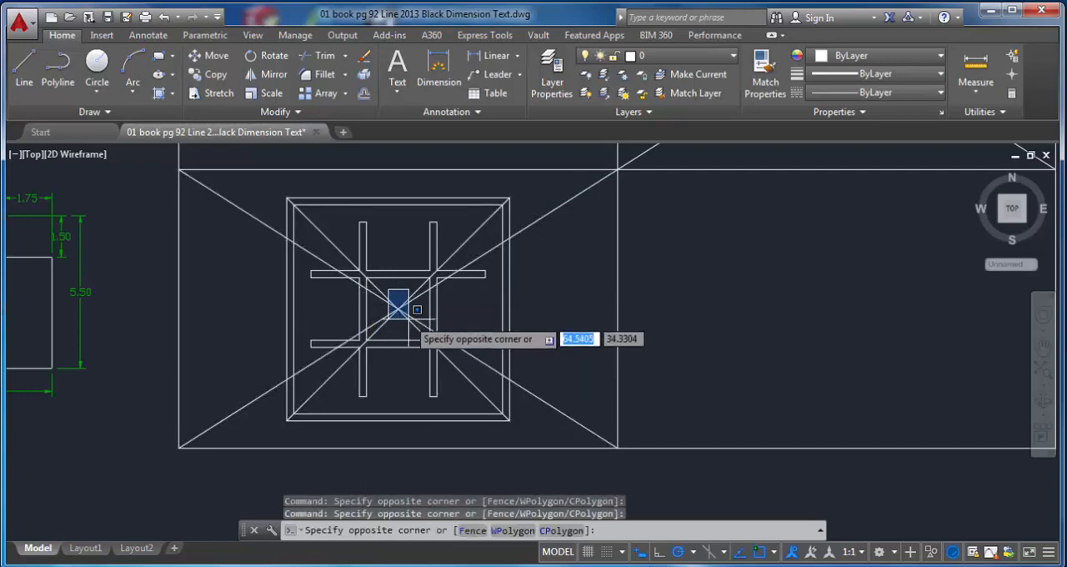
{"action": "left_click", "coordinate": [414, 331]}
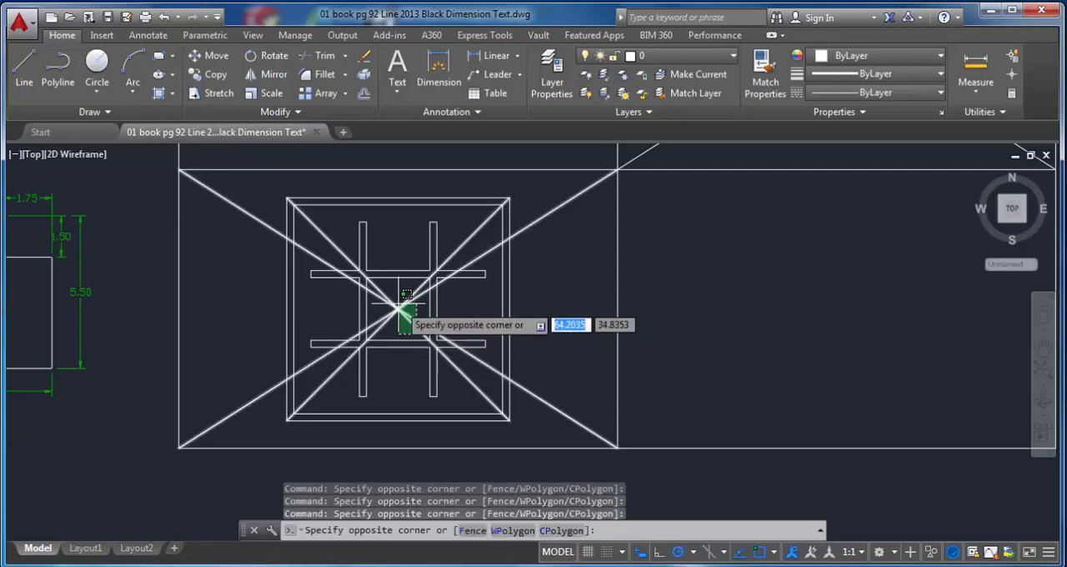
{"action": "left_click", "coordinate": [367, 302]}
{"action": "key", "text": "Delete"}
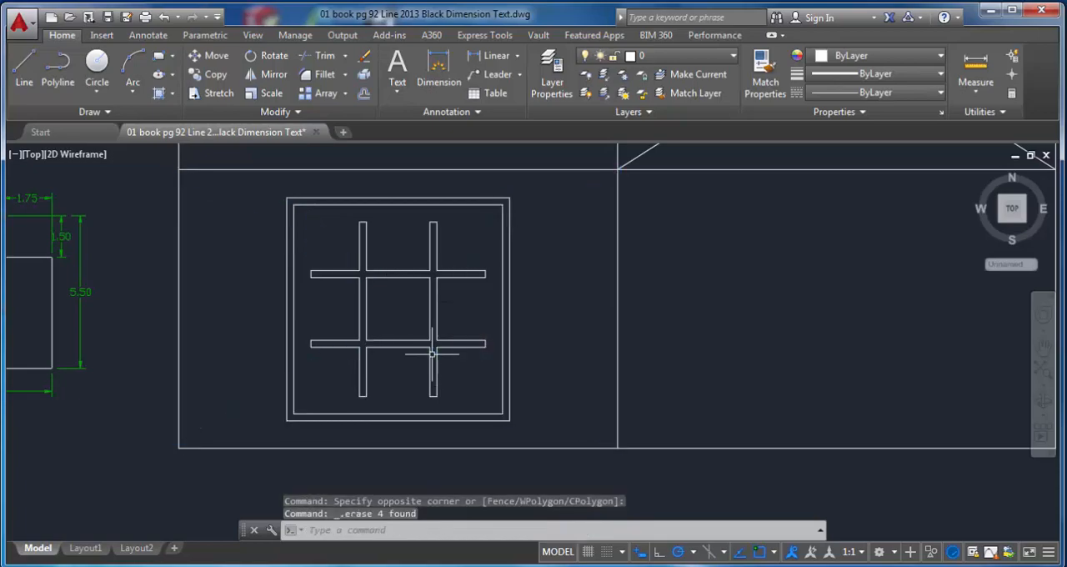
Step: Erase the four diagonals of the upper-right cell and its W-shaped figure with a crossing selection at their intersection
{"action": "scroll", "coordinate": [565, 275], "scroll_direction": "down", "scroll_amount": 3}
{"action": "scroll", "coordinate": [625, 302], "scroll_direction": "up", "scroll_amount": 5}
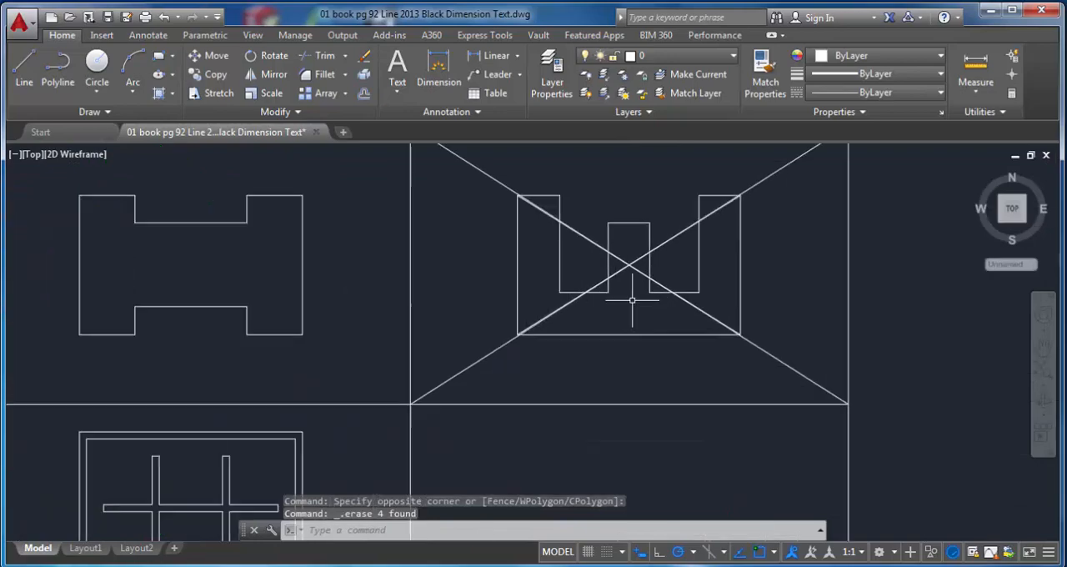
{"action": "left_click", "coordinate": [635, 285]}
{"action": "left_click", "coordinate": [623, 253]}
{"action": "key", "text": "Delete"}
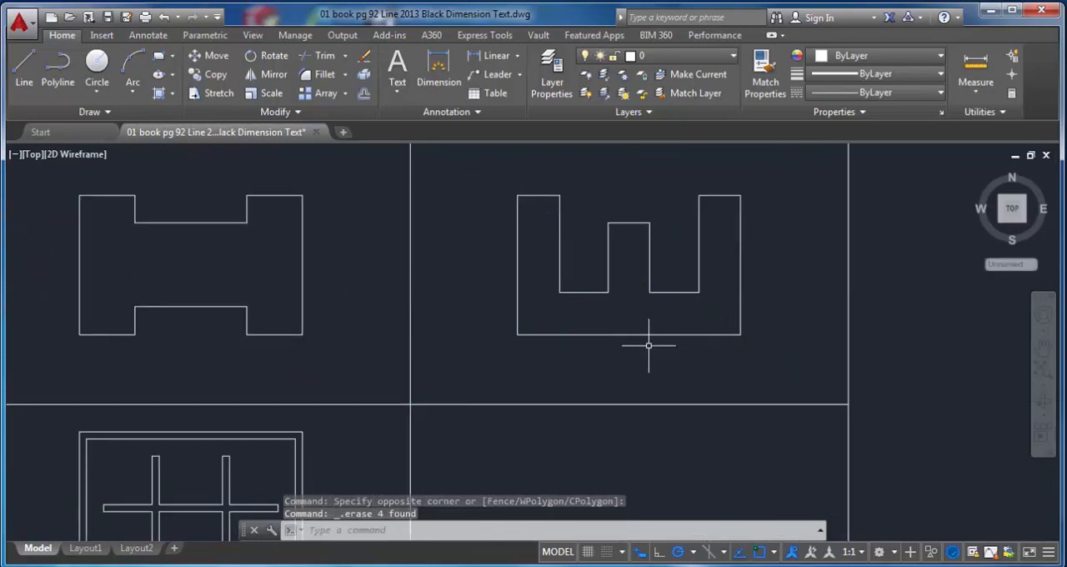
Step: Label the upper-left cell "FIG. 1" with single-line text starting at its lower-left corner, height .5 and rotation 0
{"action": "scroll", "coordinate": [649, 343], "scroll_direction": "down", "scroll_amount": 4}
{"action": "middle_click_drag", "start_coordinate": [648, 350], "coordinate": [532, 321]}
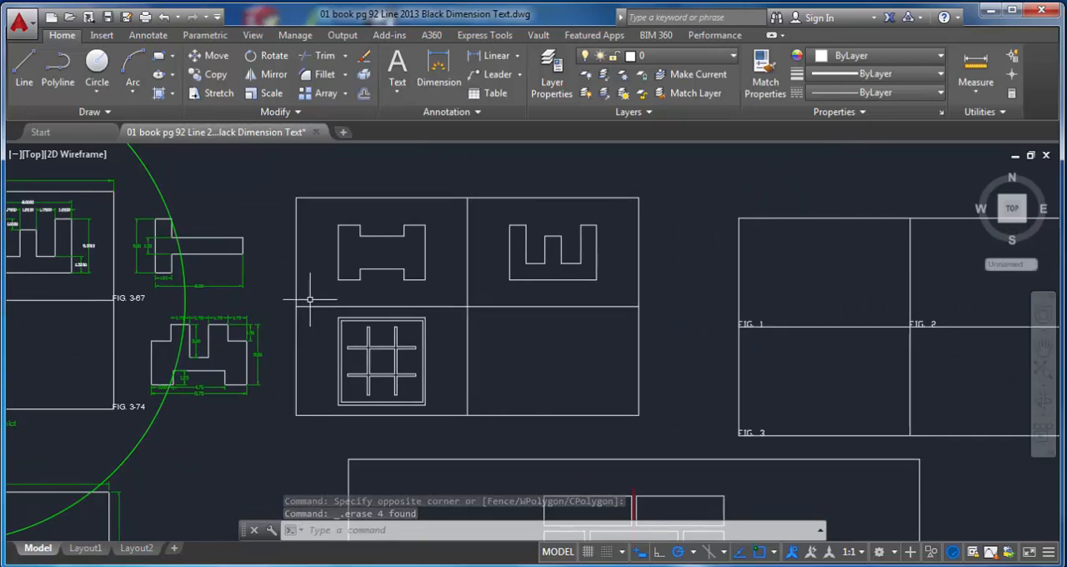
{"action": "left_click", "coordinate": [398, 92]}
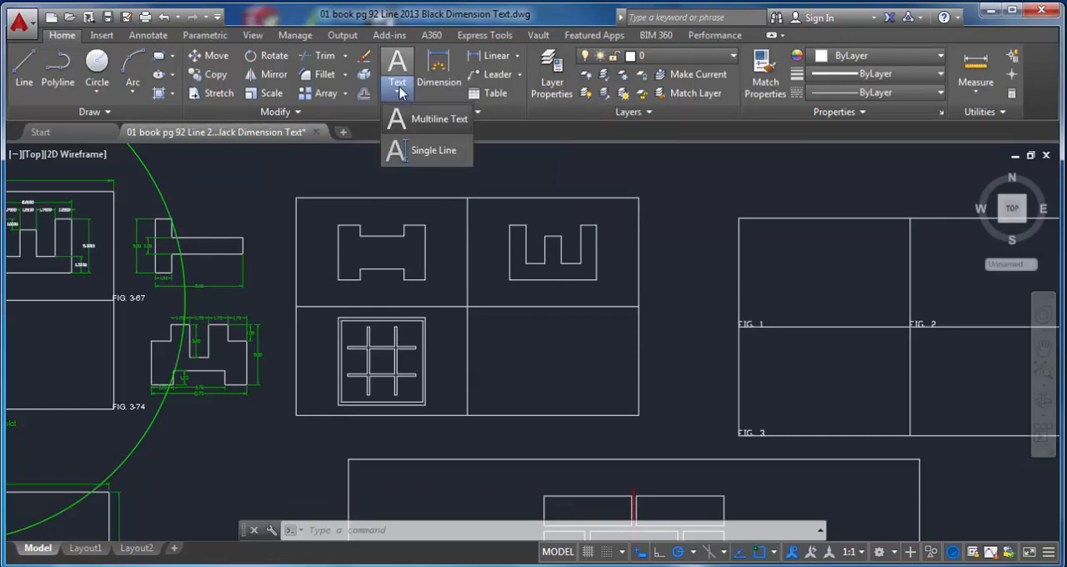
{"action": "left_click", "coordinate": [442, 154]}
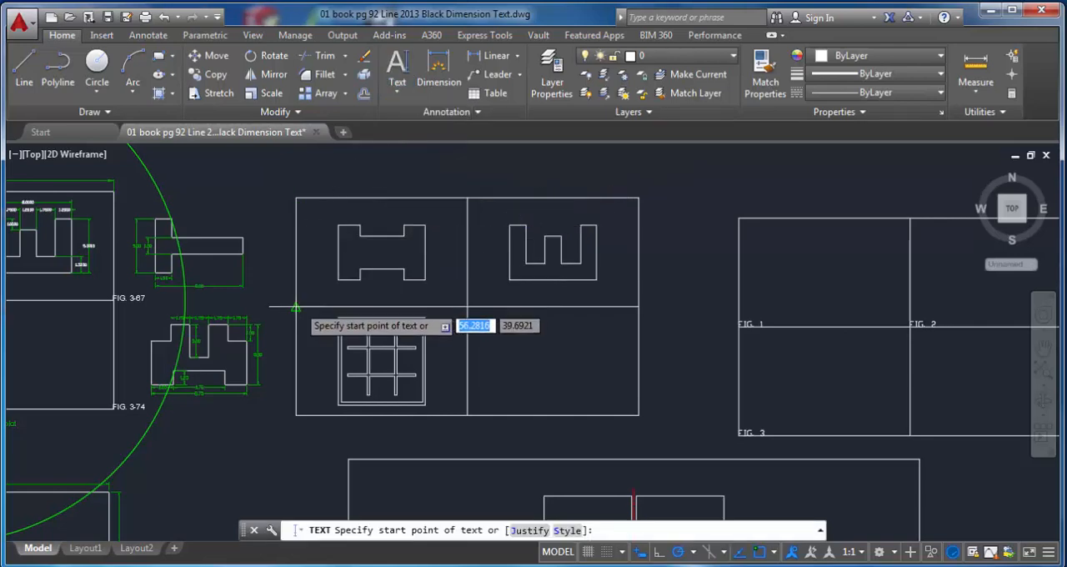
{"action": "mouse_move", "coordinate": [296, 307]}
{"action": "middle_mouse_down"}
{"action": "mouse_move", "coordinate": [484, 309]}
{"action": "mouse_move", "coordinate": [567, 296]}
{"action": "middle_mouse_up"}
{"action": "left_click", "coordinate": [567, 292]}
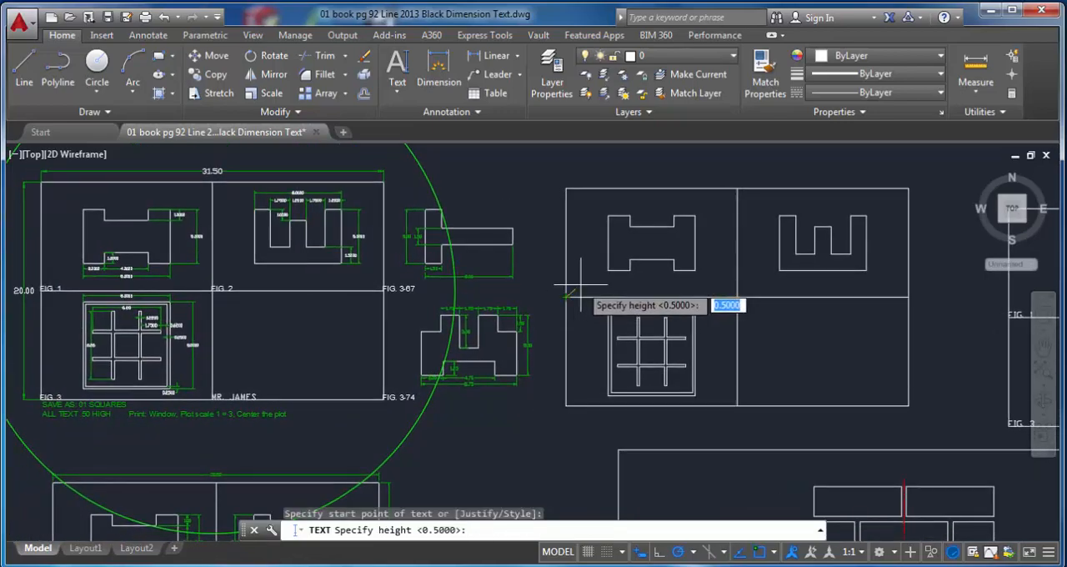
{"action": "scroll", "coordinate": [286, 388], "scroll_direction": "up", "scroll_amount": 5}
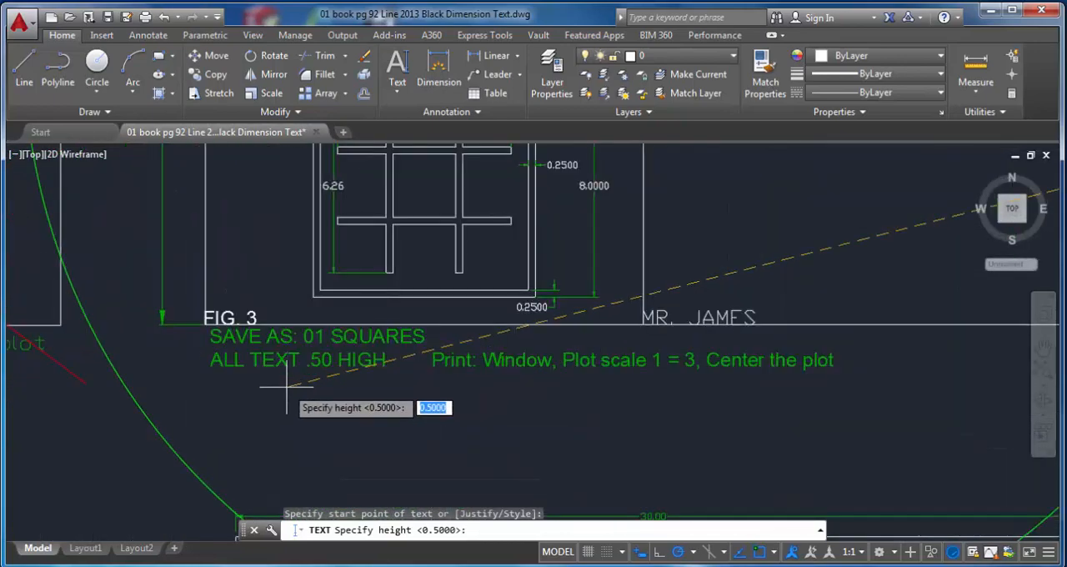
{"action": "scroll", "coordinate": [286, 388], "scroll_direction": "up", "scroll_amount": 2}
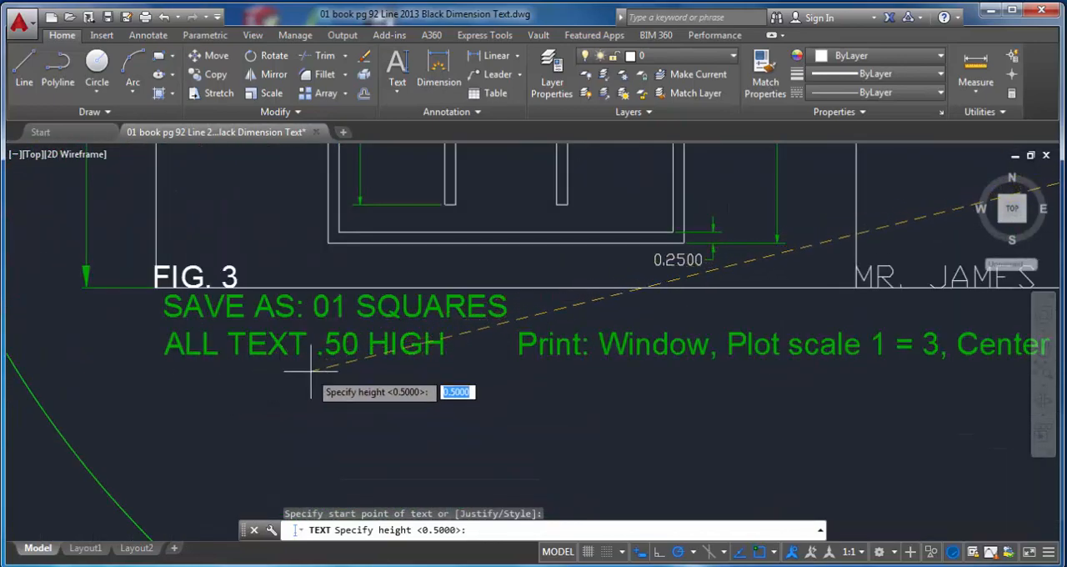
{"action": "scroll", "coordinate": [461, 367], "scroll_direction": "down", "scroll_amount": 1}
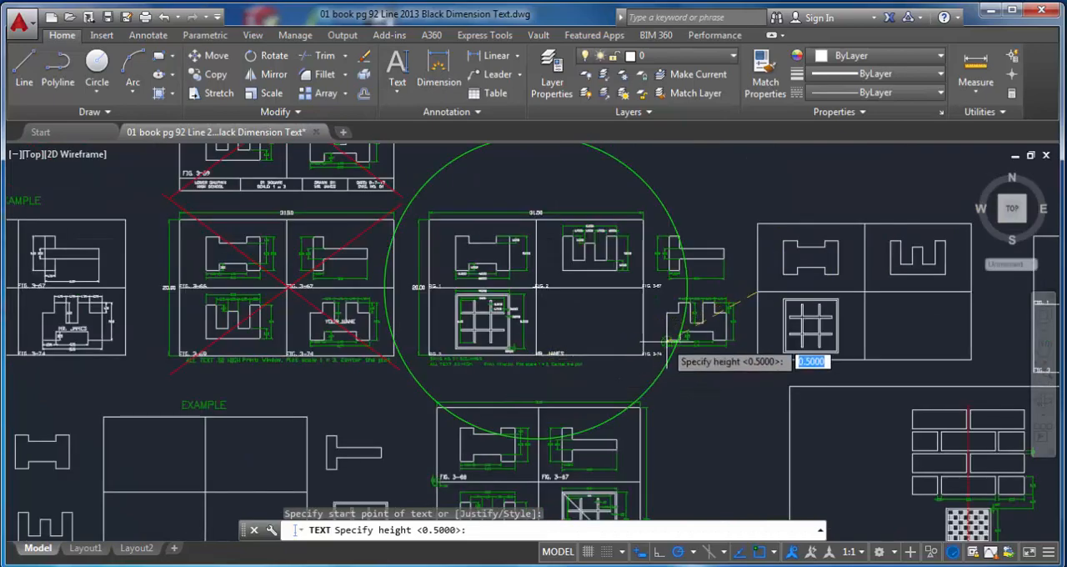
{"action": "scroll", "coordinate": [667, 359], "scroll_direction": "up", "scroll_amount": 4}
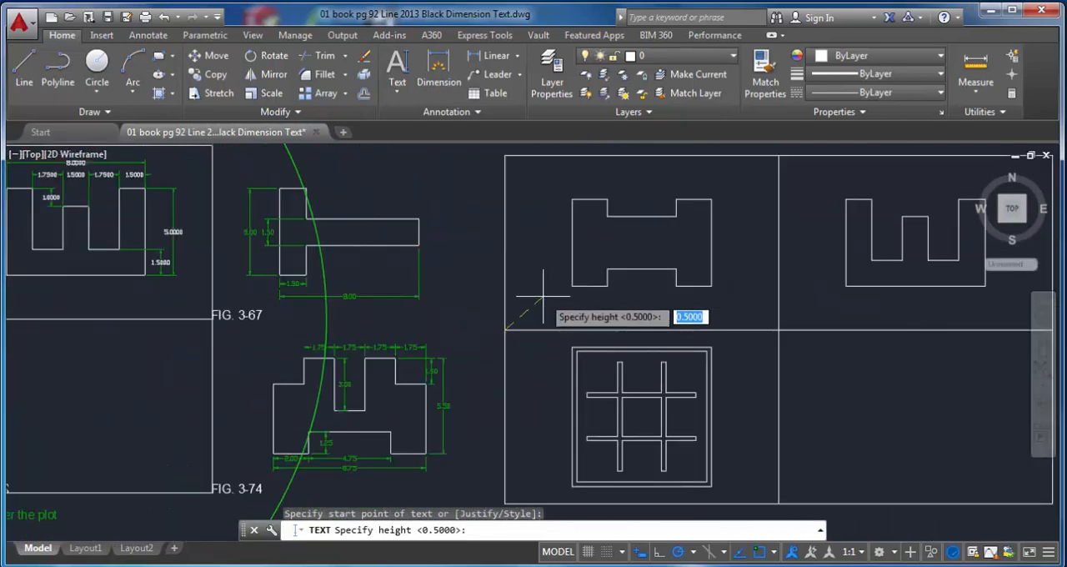
{"action": "type", "text": ".5"}
{"action": "key", "text": "Return"}
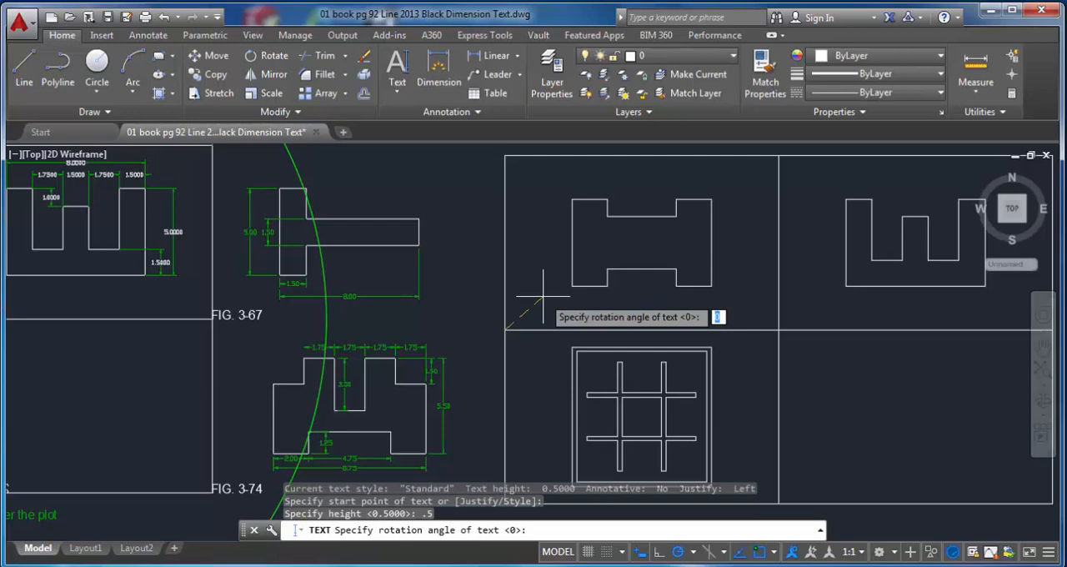
{"action": "key", "text": "Return"}
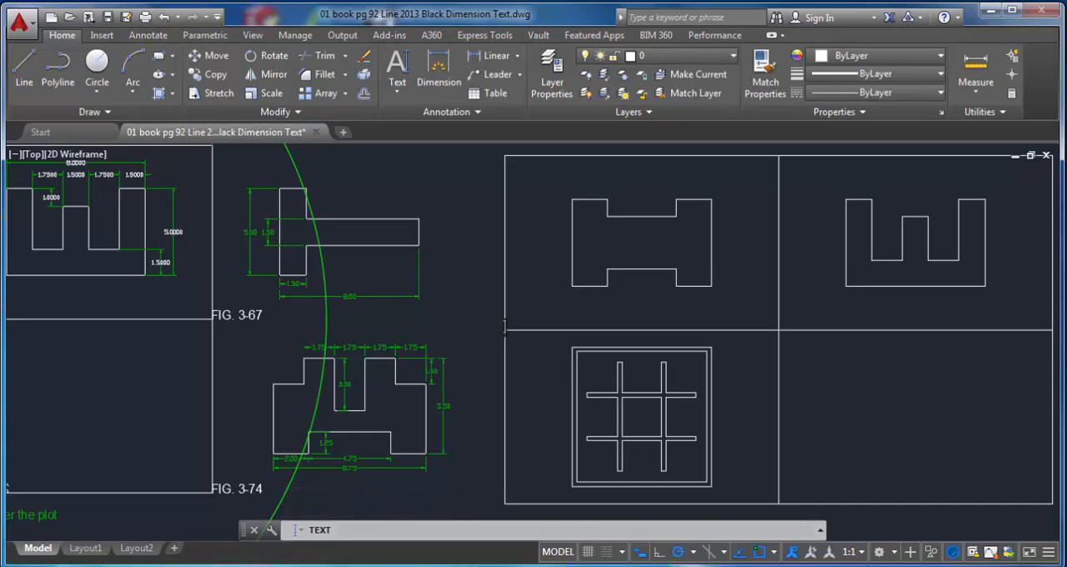
{"action": "type", "text": "FIG. 1"}
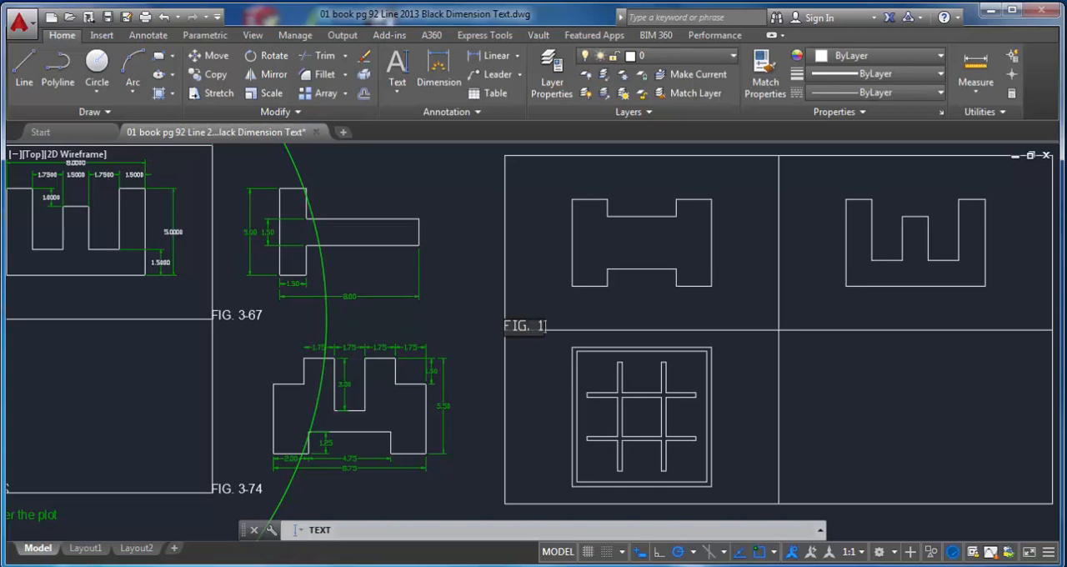
{"action": "key", "text": "Return"}
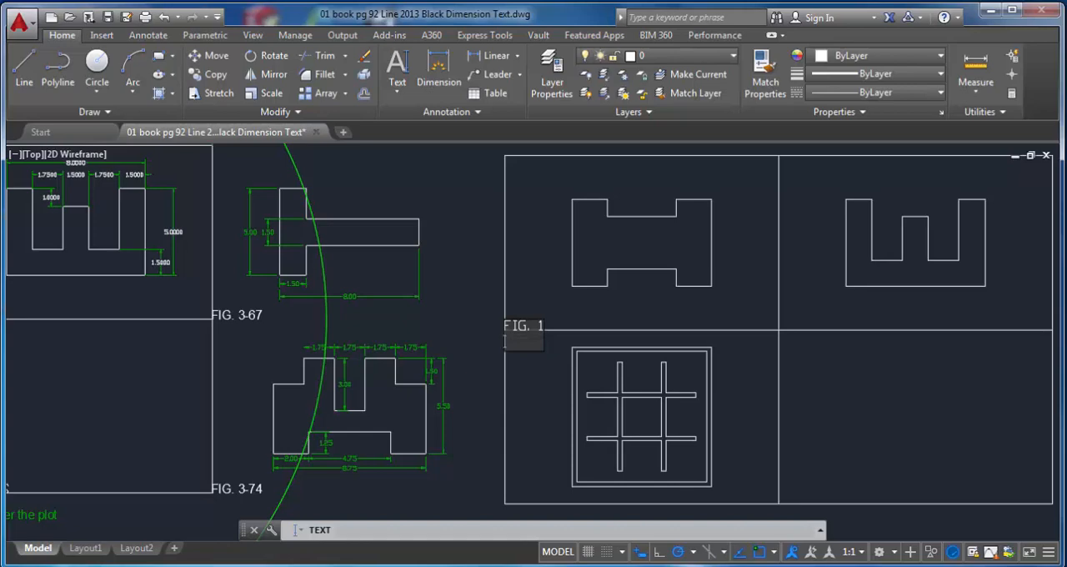
{"action": "key", "text": "Return"}
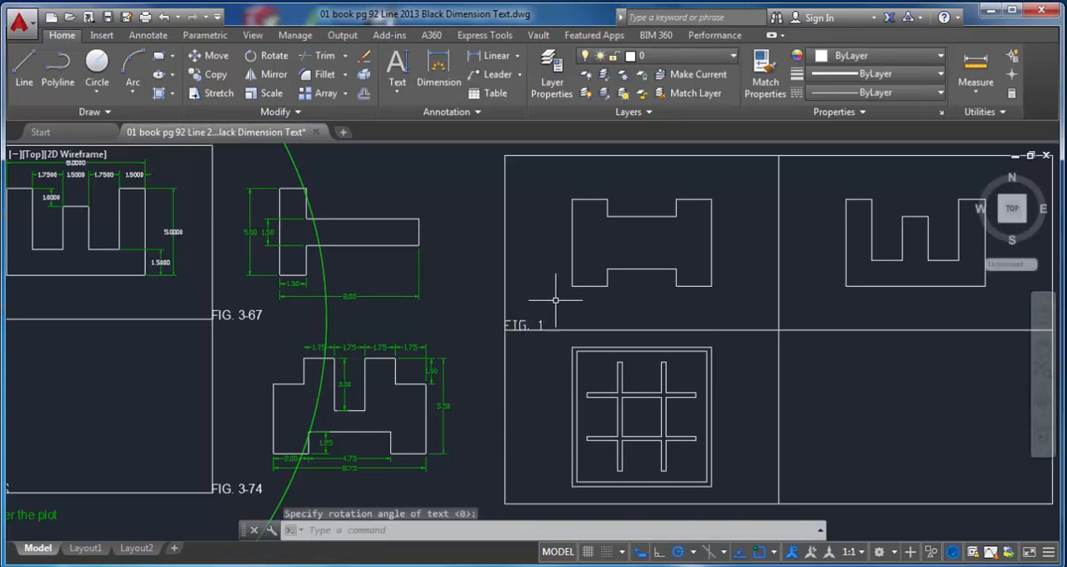
Step: Label the upper-right cell "FIG. 2" with single-line text from its lower-left corner, keeping height 0.5 and rotation 0
{"action": "middle_click_drag", "start_coordinate": [710, 308], "coordinate": [516, 311]}
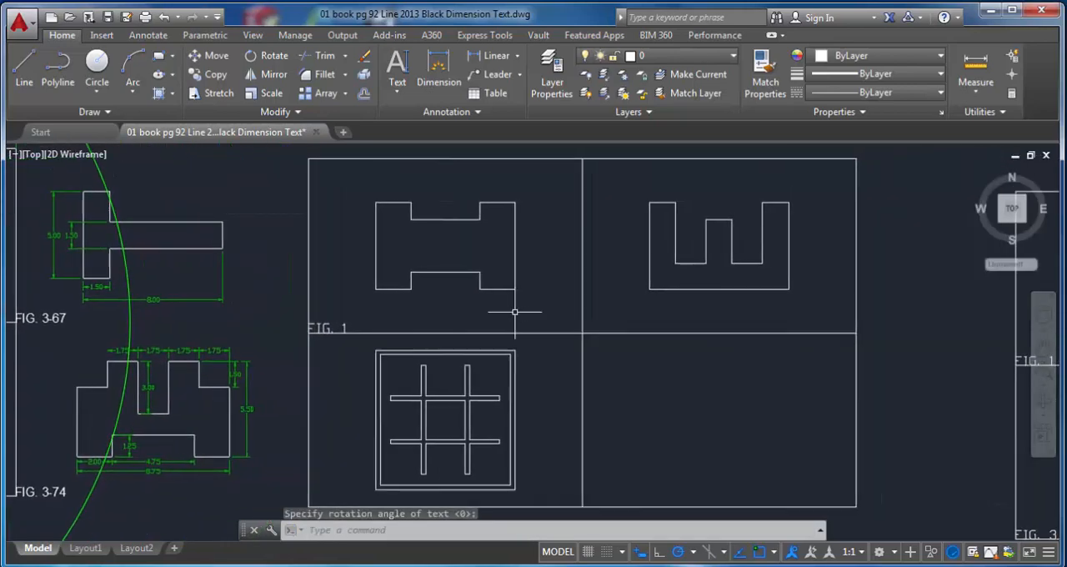
{"action": "left_click", "coordinate": [398, 88]}
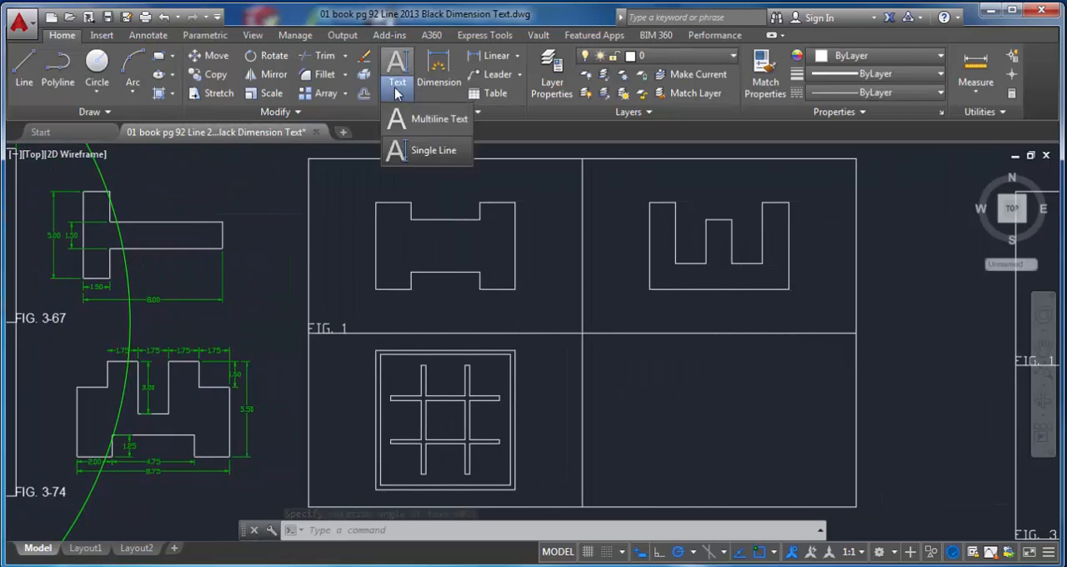
{"action": "left_click", "coordinate": [407, 152]}
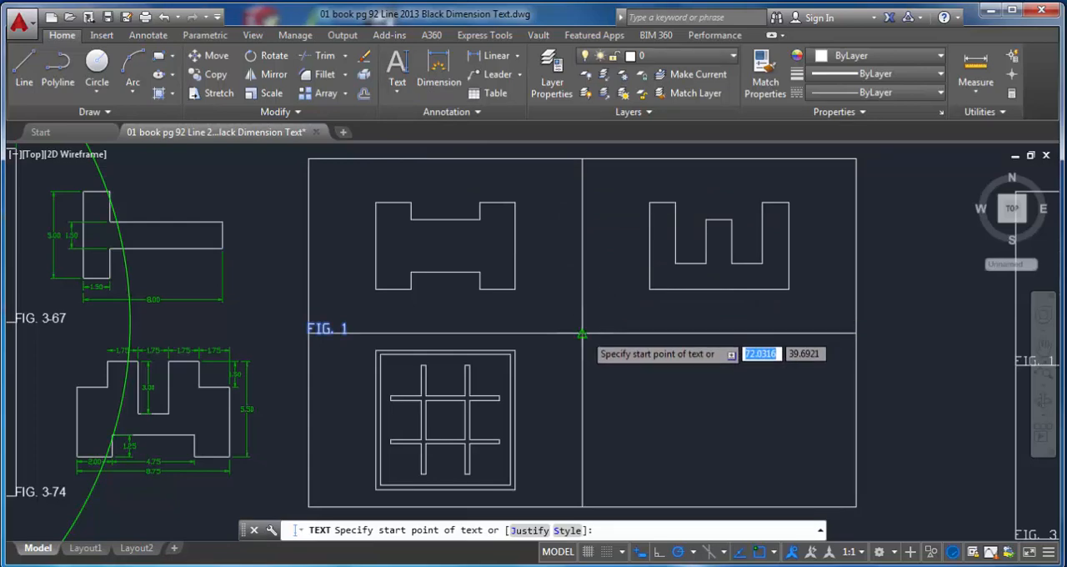
{"action": "left_click", "coordinate": [586, 329]}
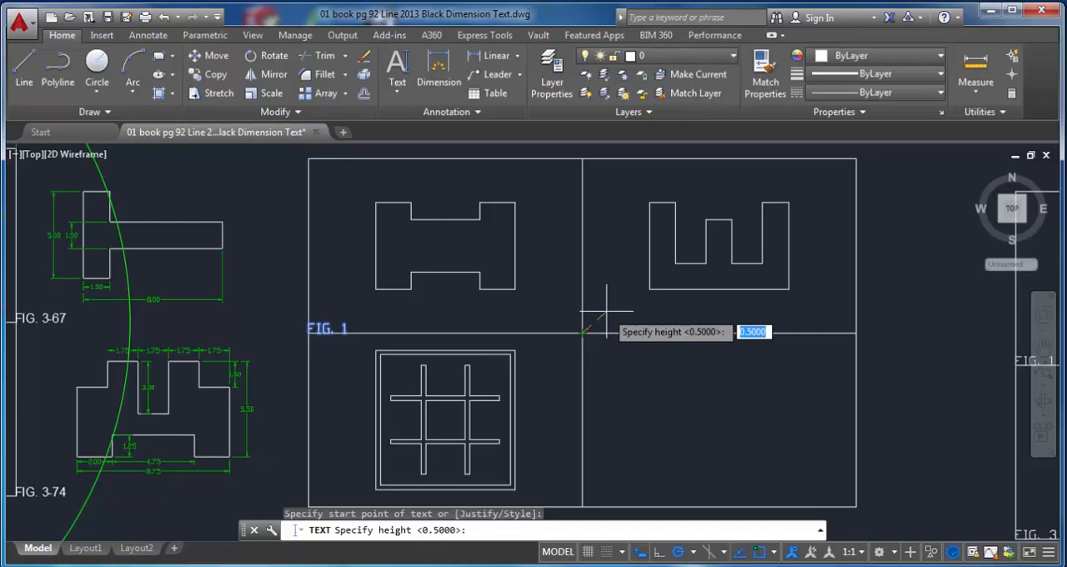
{"action": "key", "text": "Return"}
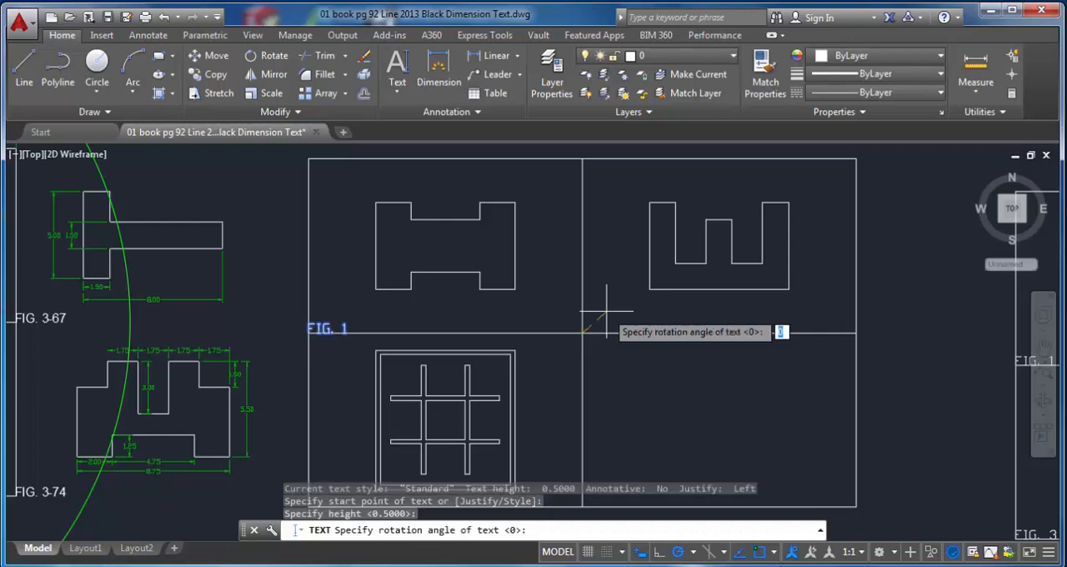
{"action": "key", "text": "Return"}
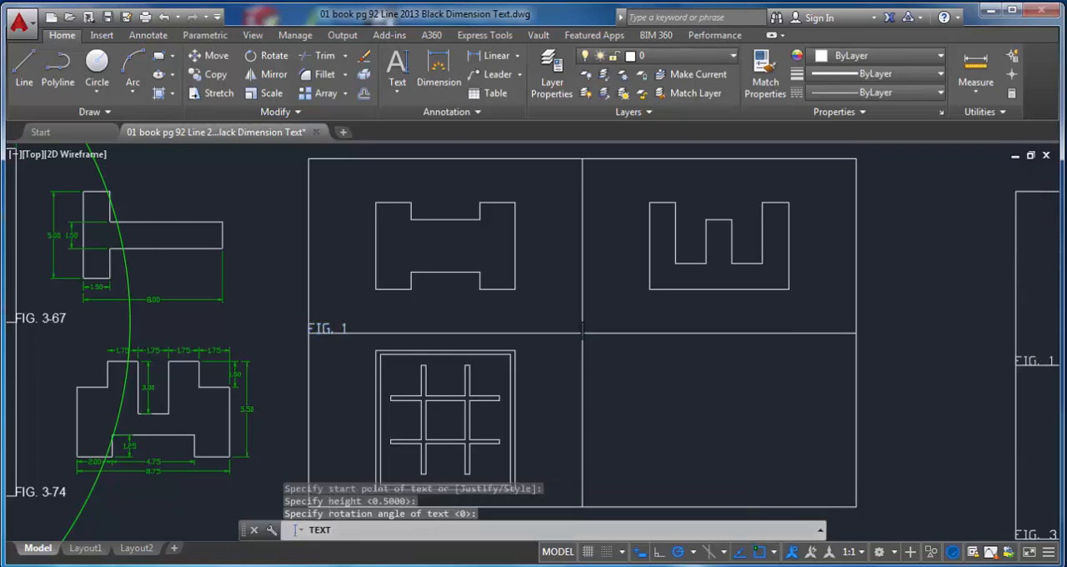
{"action": "type", "text": "FIG. 2"}
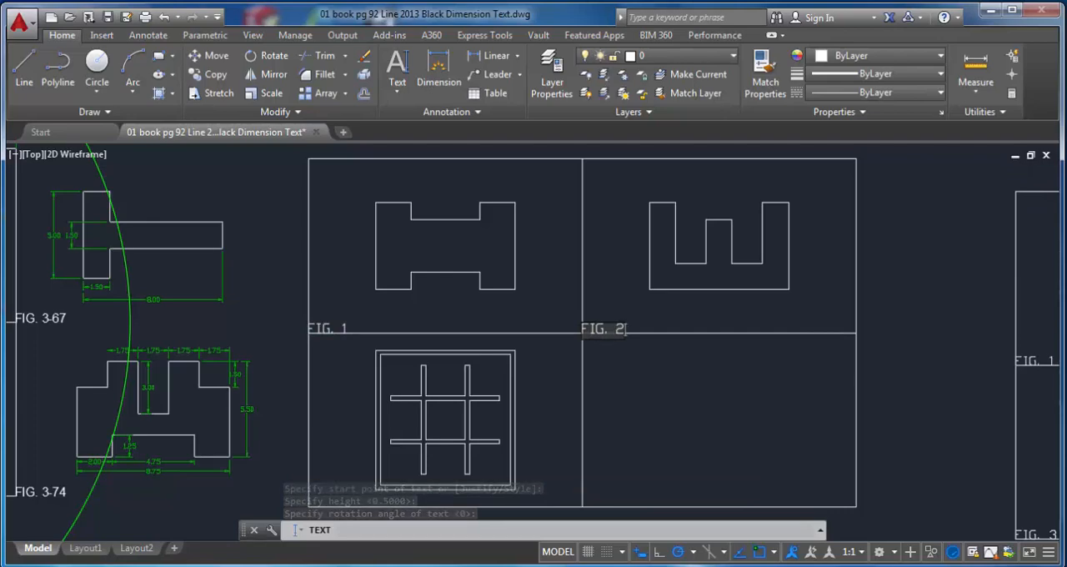
{"action": "key", "text": "Return"}
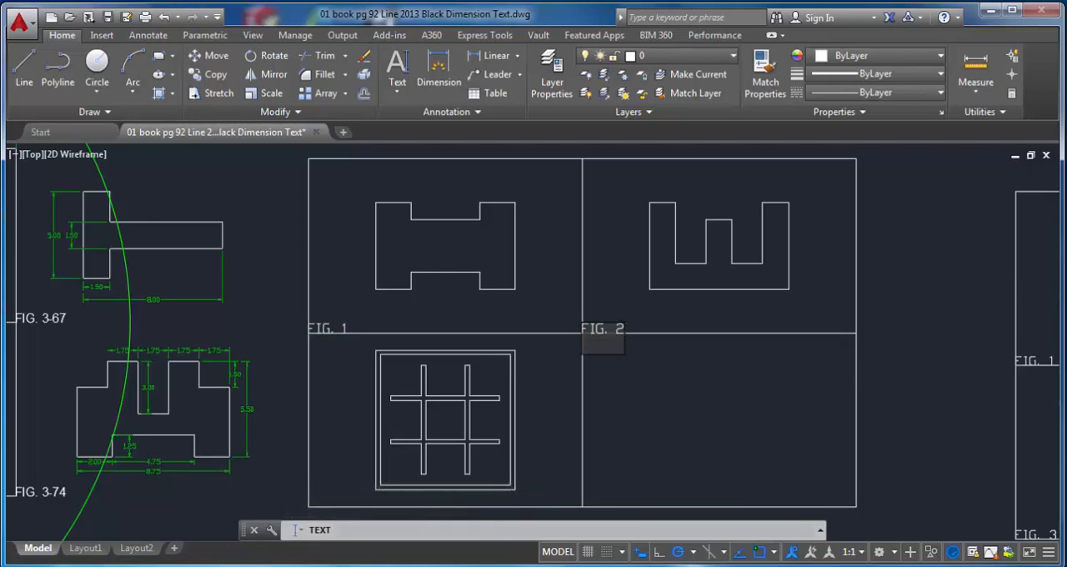
{"action": "key", "text": "Return"}
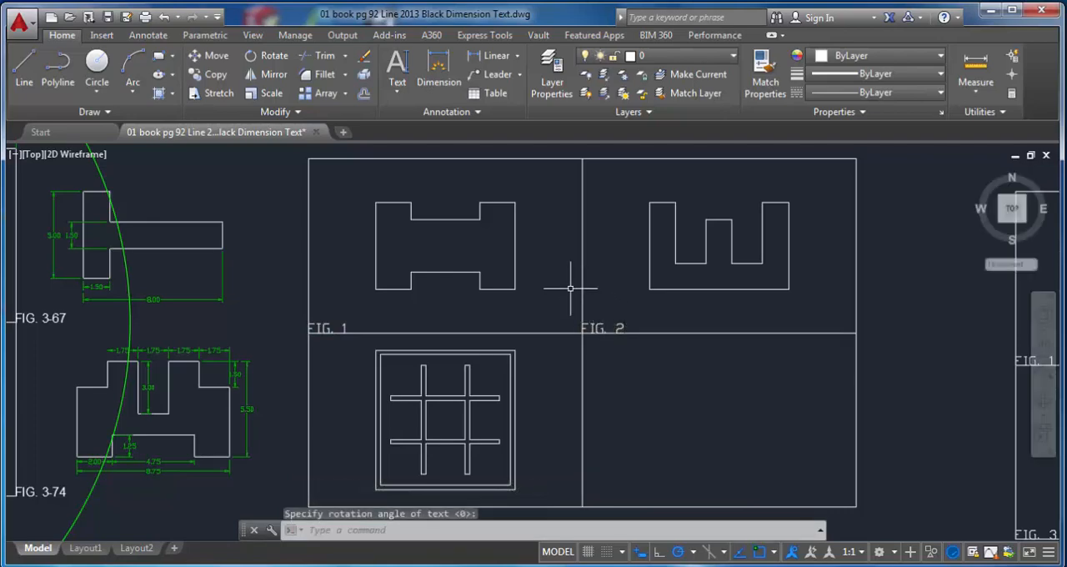
Step: Label the lower-left cell "FIG. 3" with single-line text starting at its lower-left corner, keeping height 0.5 and rotation 0
{"action": "left_click", "coordinate": [398, 89]}
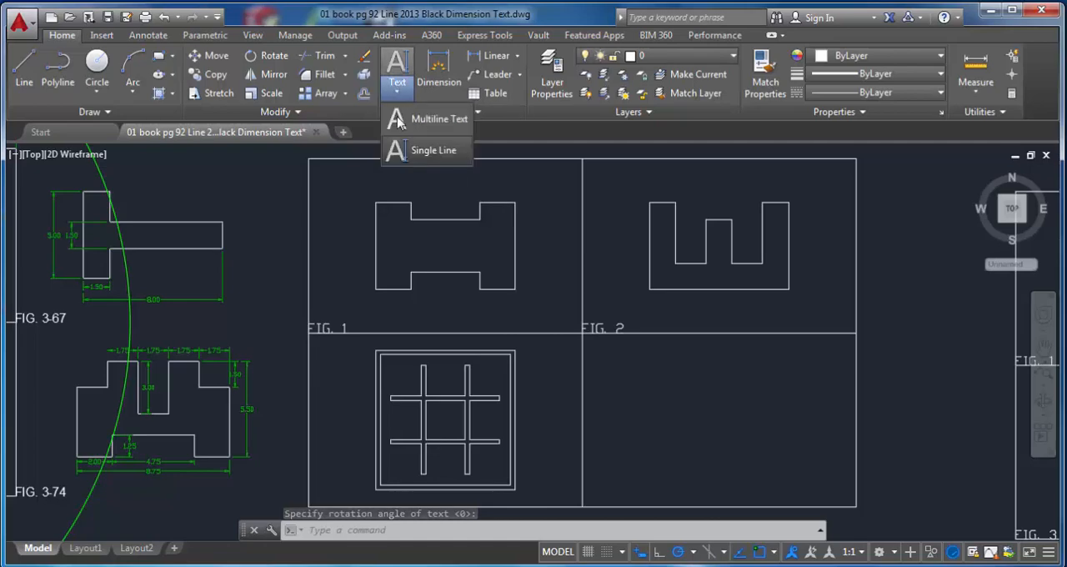
{"action": "left_click", "coordinate": [419, 150]}
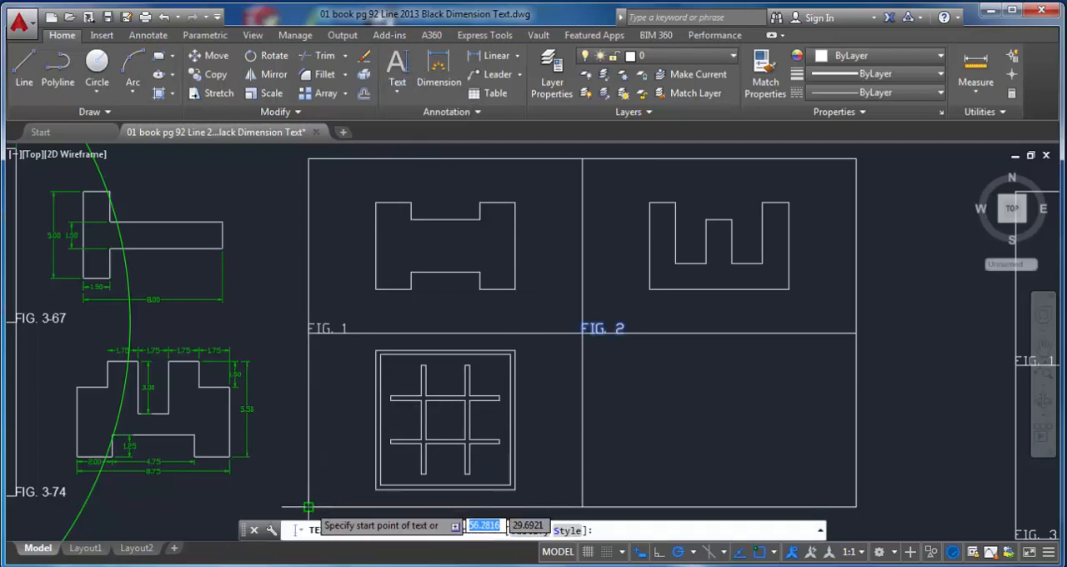
{"action": "left_click", "coordinate": [309, 506]}
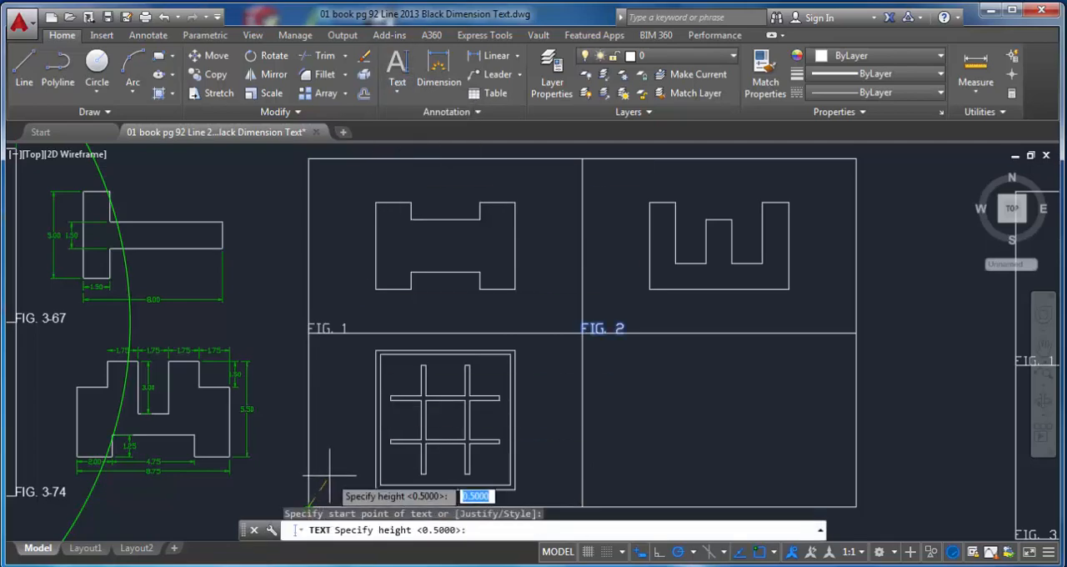
{"action": "key", "text": "Return"}
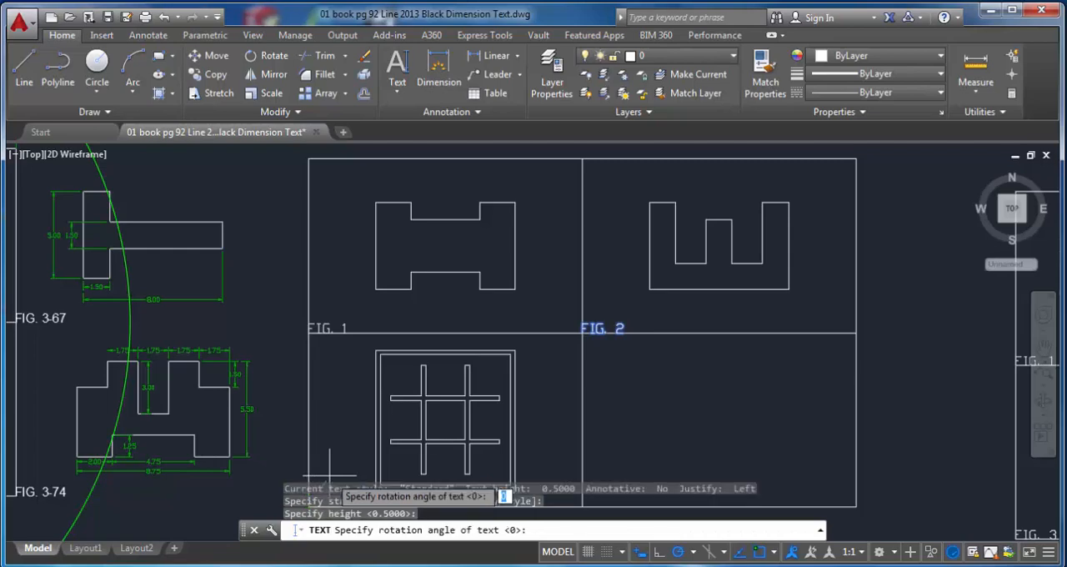
{"action": "key", "text": "Return"}
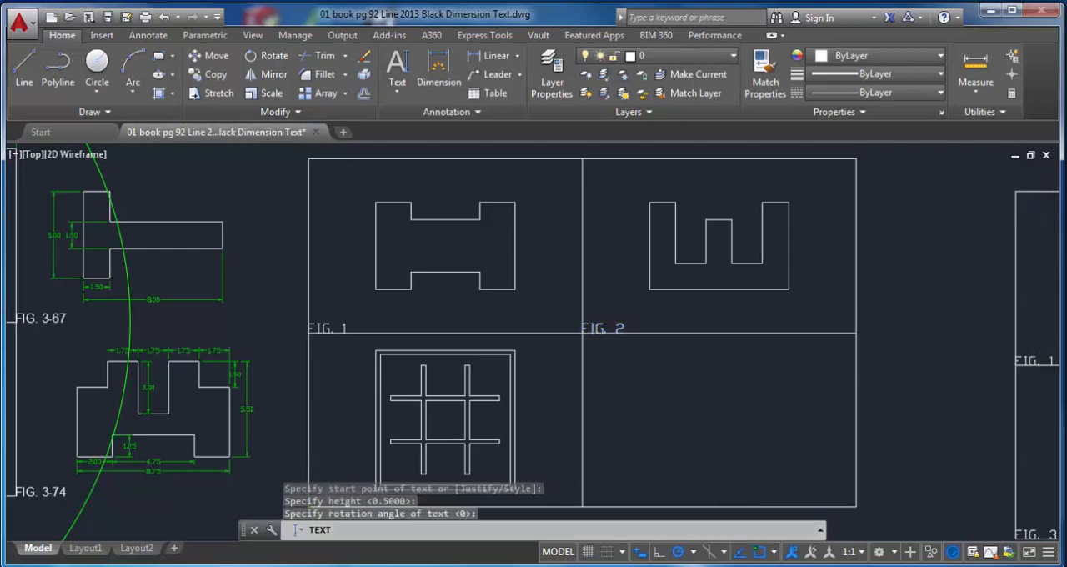
{"action": "middle_click_drag", "start_coordinate": [352, 443], "coordinate": [362, 366]}
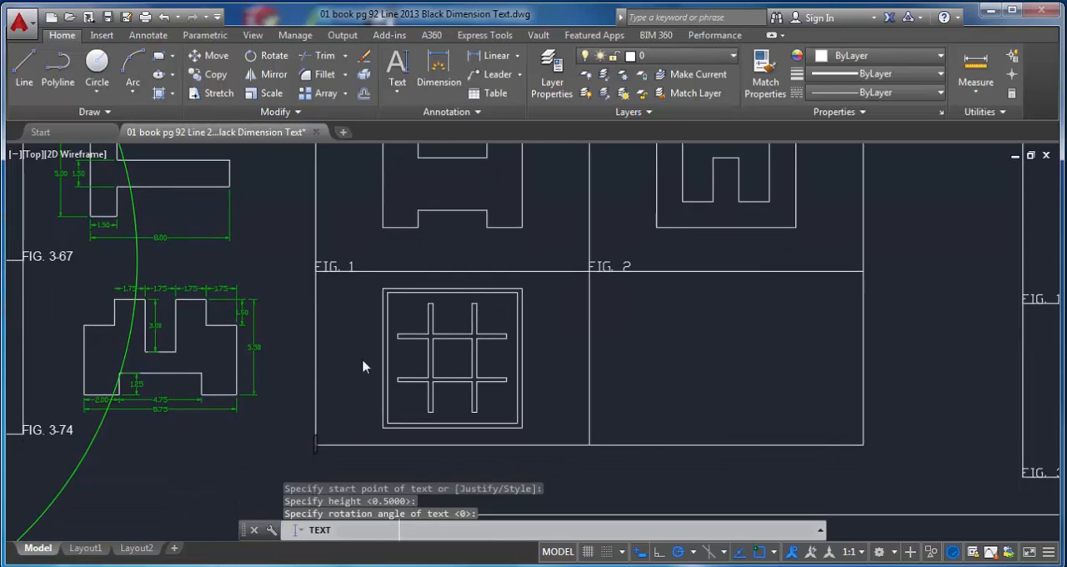
{"action": "type", "text": "FIG."}
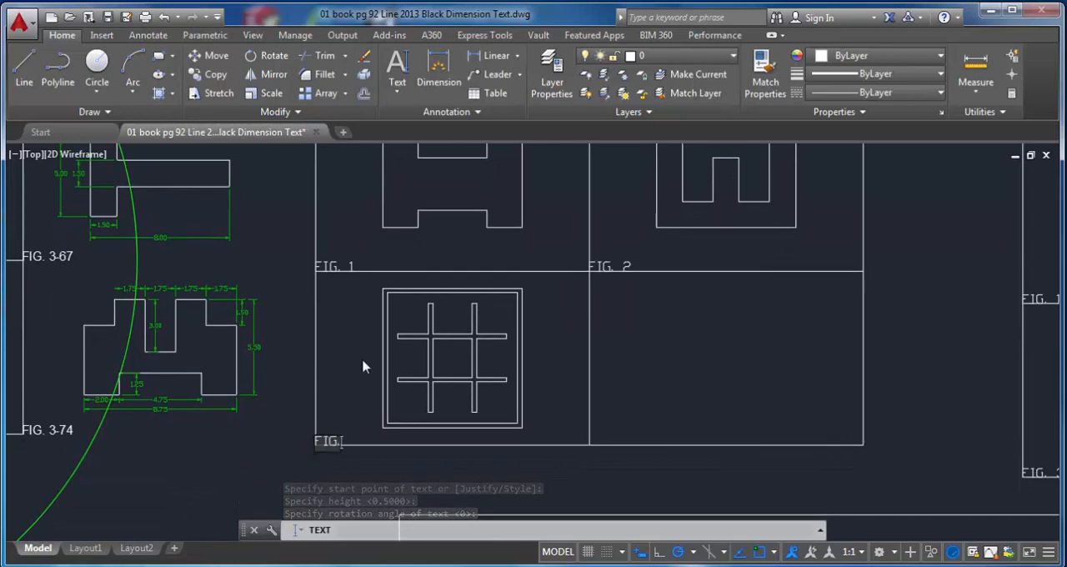
{"action": "type", "text": " 3"}
{"action": "key", "text": "Return"}
{"action": "key", "text": "Return"}
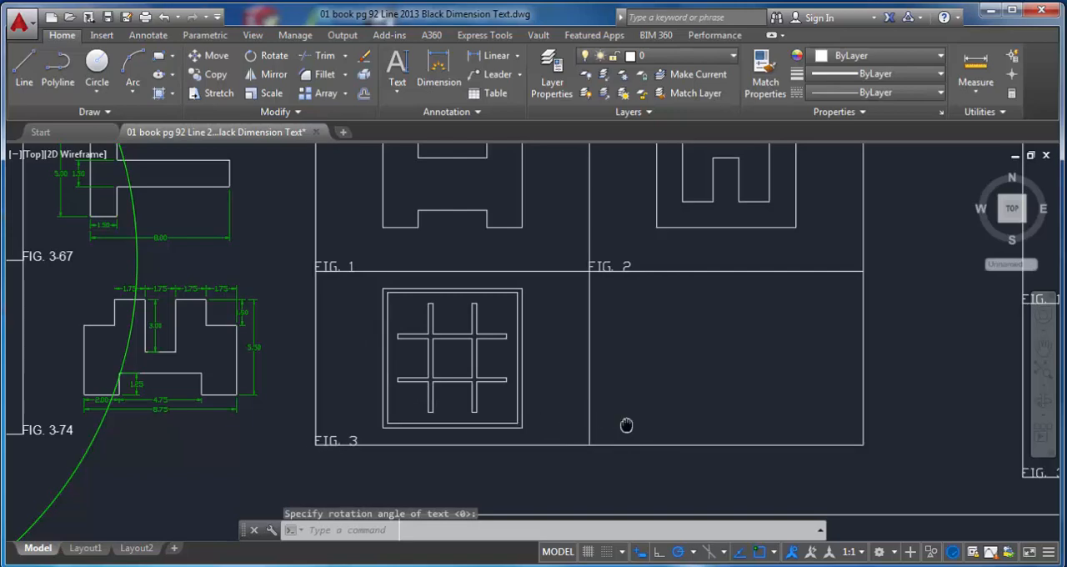
Step: Label the empty lower-right cell with the person's title and name in single-line text from its lower-left corner, keeping height 0.5 and rotation 0
{"action": "middle_click_drag", "start_coordinate": [625, 428], "coordinate": [550, 422]}
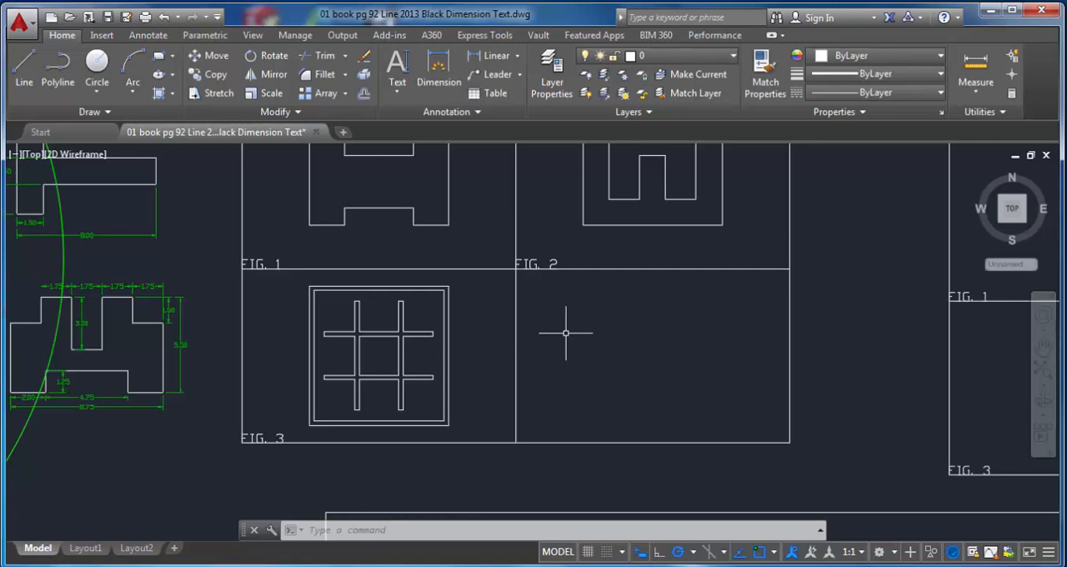
{"action": "key", "text": "Return"}
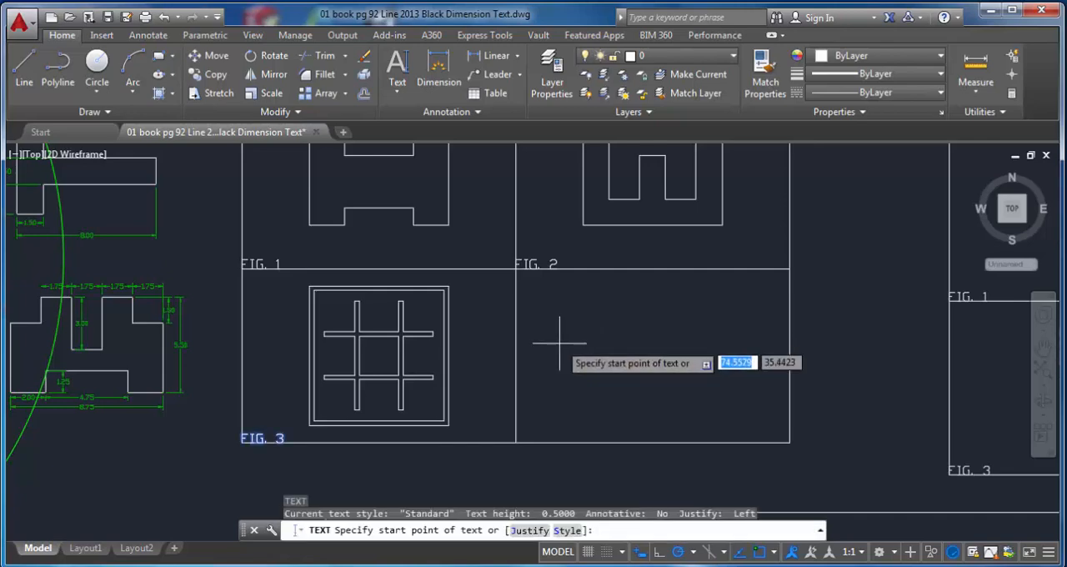
{"action": "left_click", "coordinate": [515, 442]}
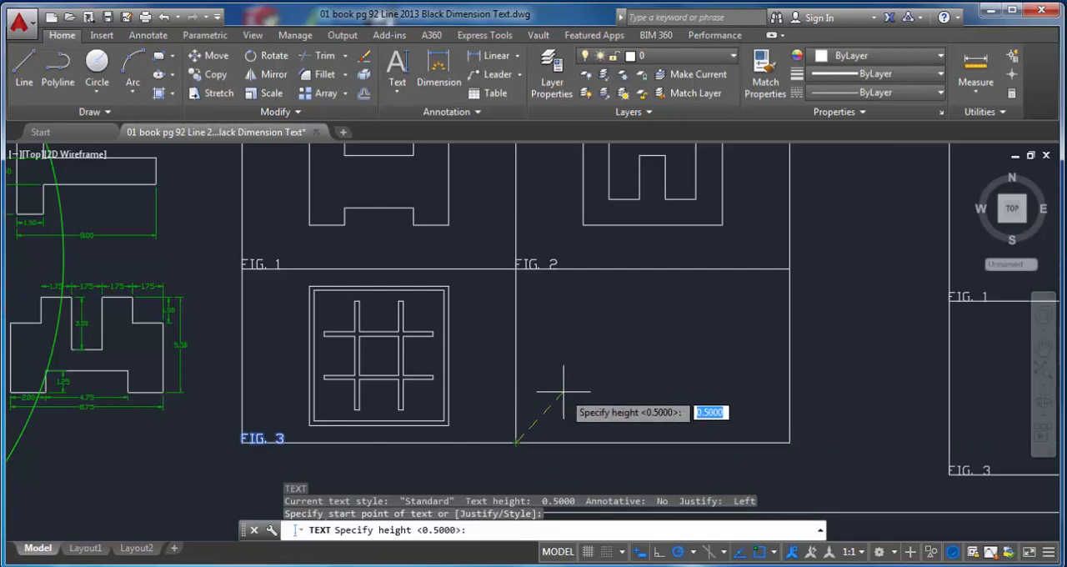
{"action": "key", "text": "Return"}
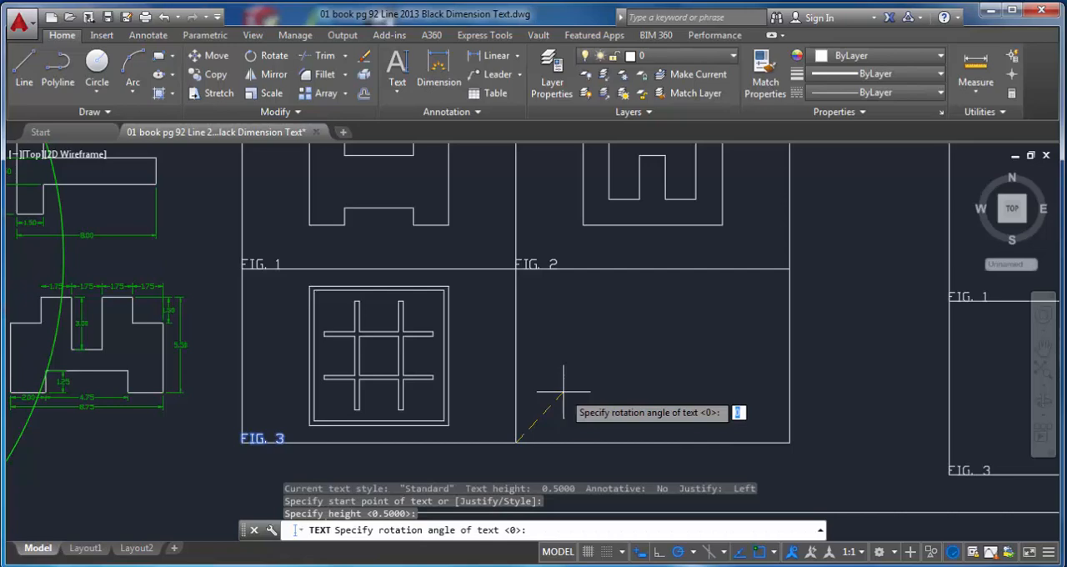
{"action": "key", "text": "Return"}
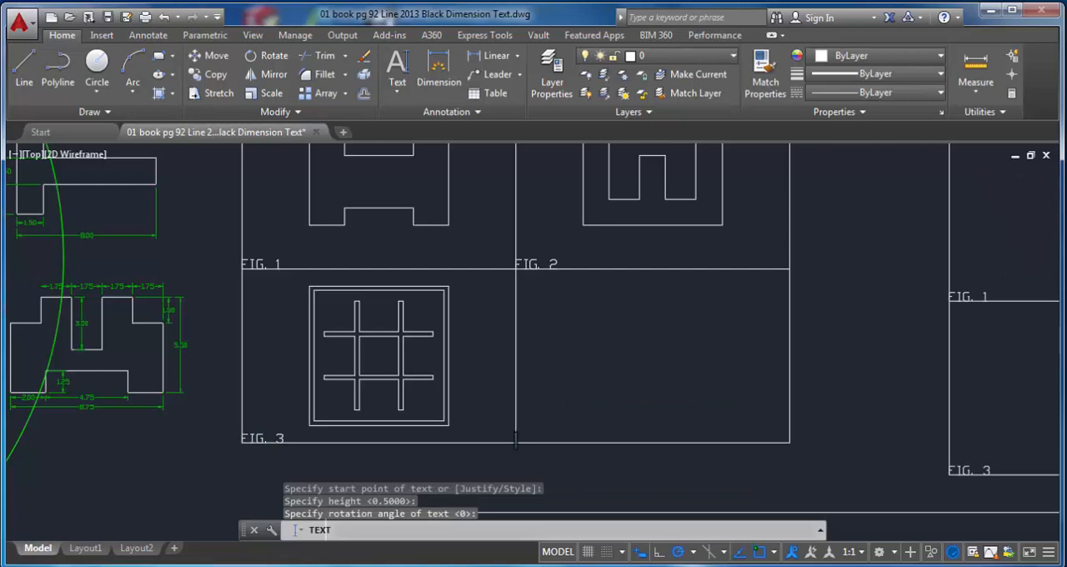
{"action": "type", "text": "MR. JAMES"}
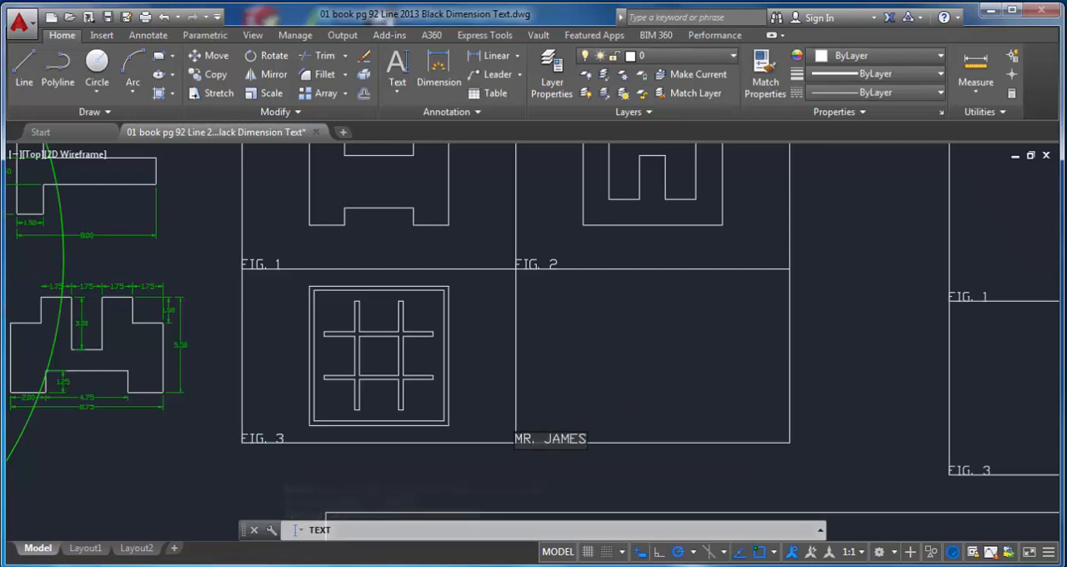
{"action": "key", "text": "Return"}
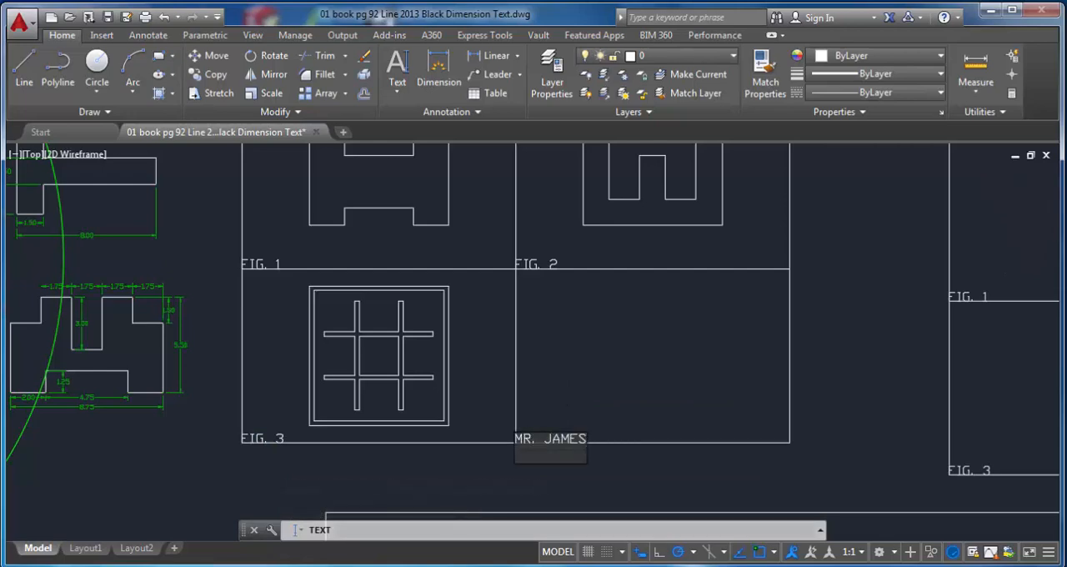
{"action": "key", "text": "Return"}
{"action": "scroll", "coordinate": [564, 391], "scroll_direction": "down", "scroll_amount": 2}
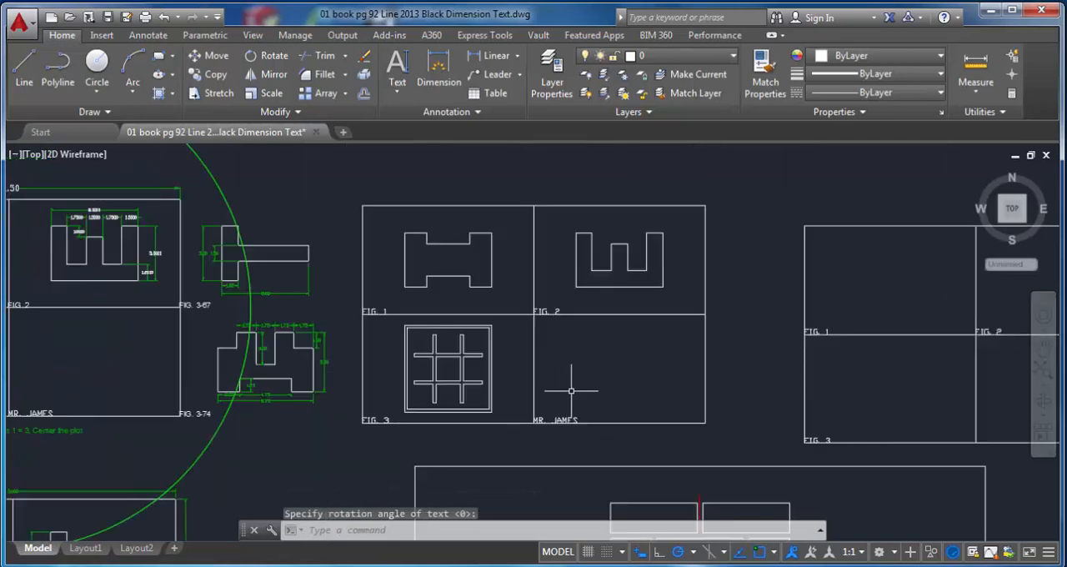